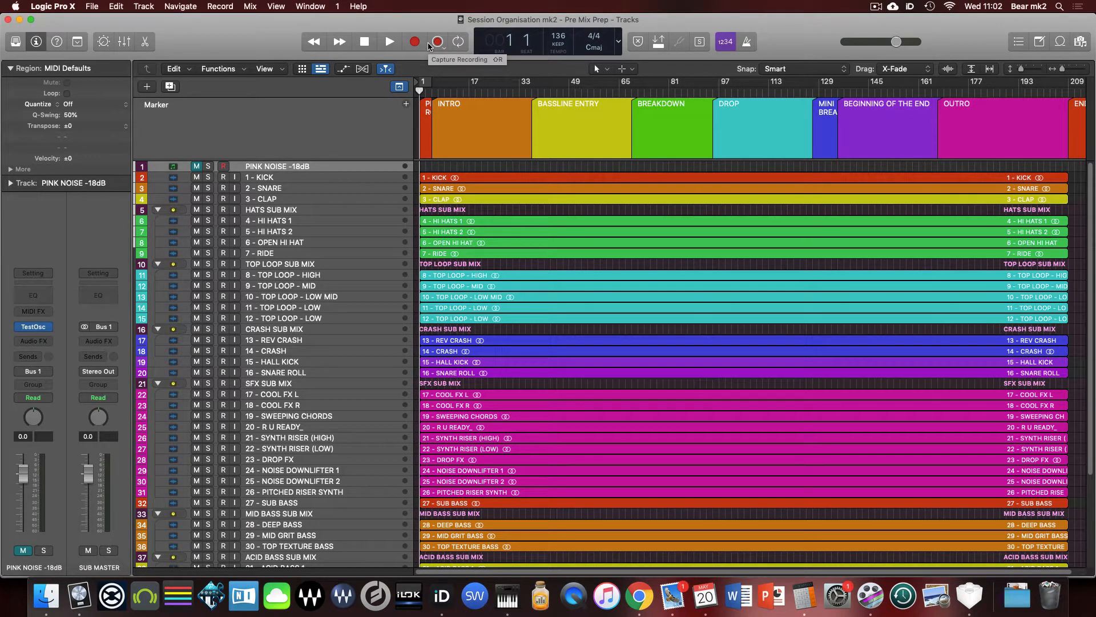
Step: Switch the control bar display to the Custom layout and open the control bar and display customization settings
click(619, 44)
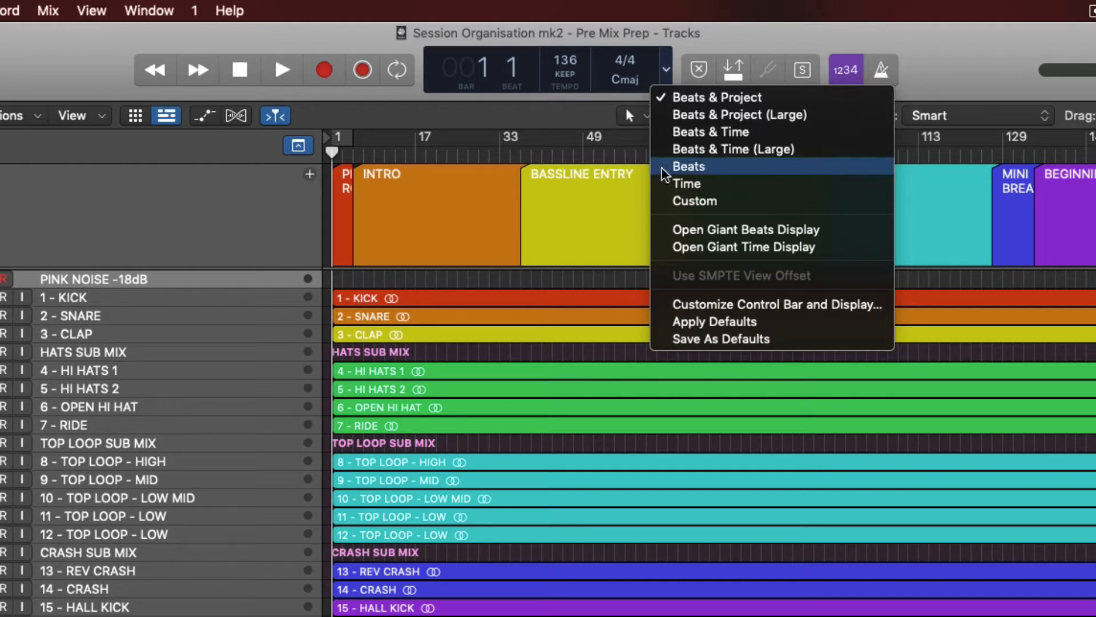
click(697, 203)
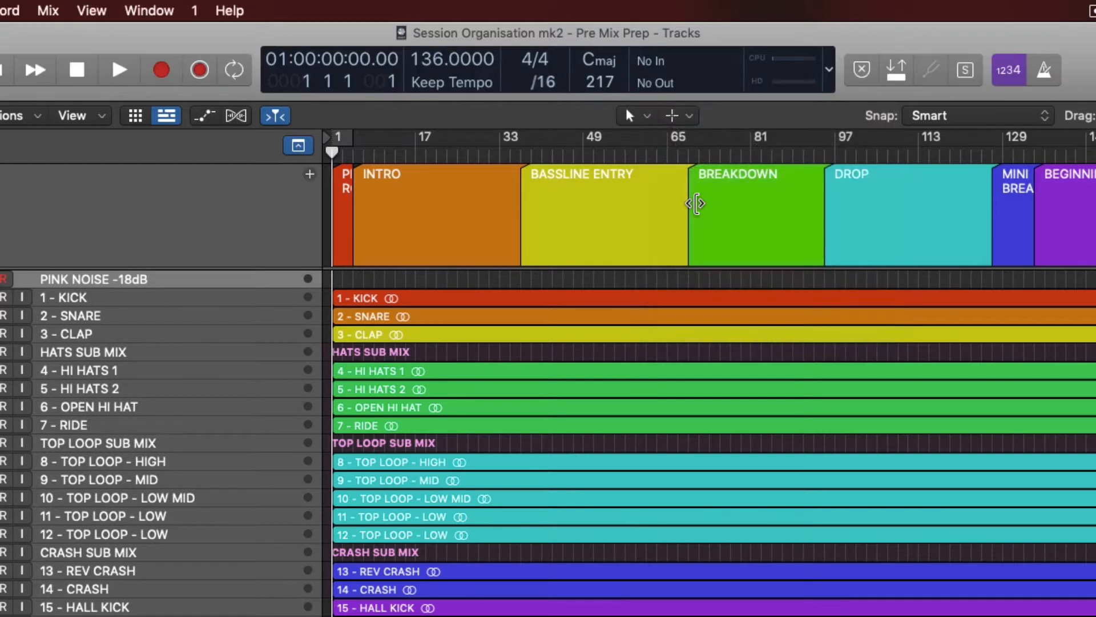
click(830, 68)
click(1090, 33)
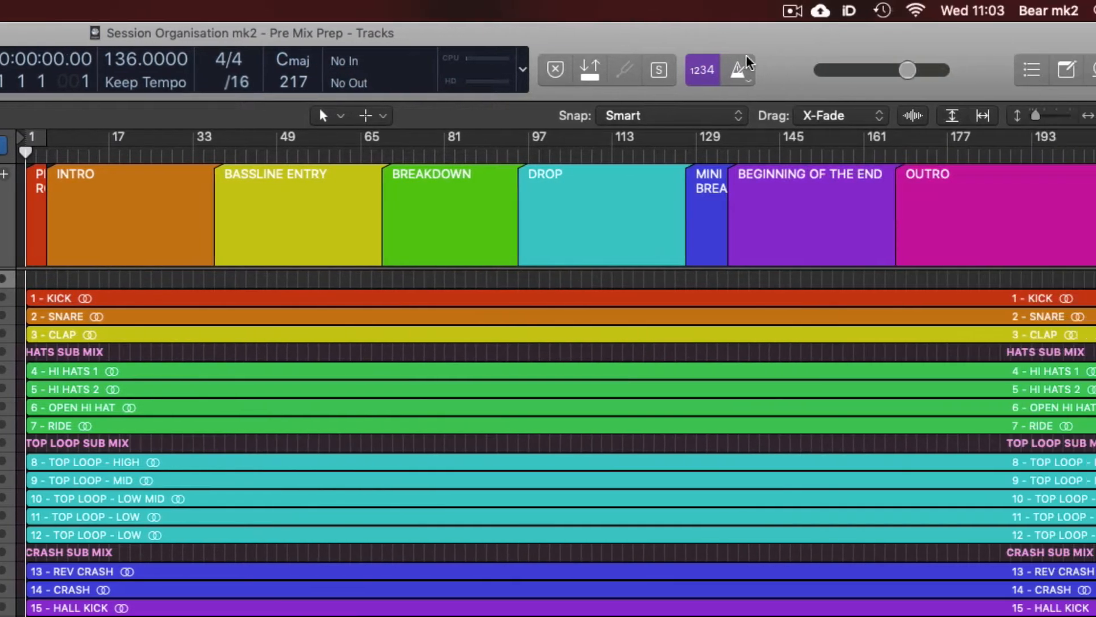
right_click(802, 68)
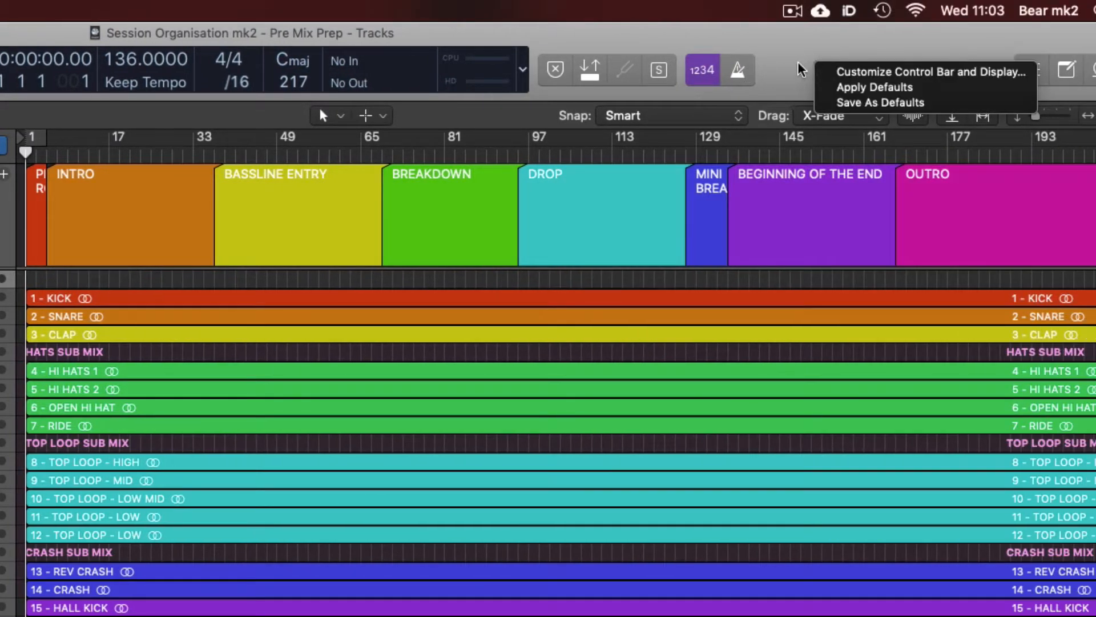
click(934, 80)
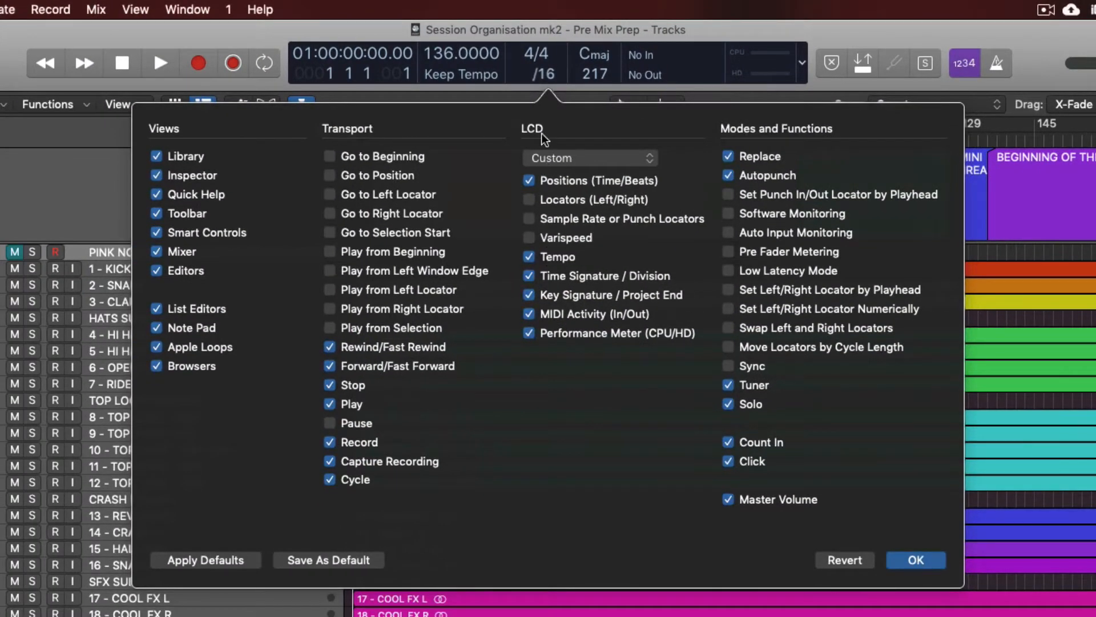
Step: Try hiding and restoring the Performance Meter, MIDI Activity and Capture Recording items in the control bar
click(530, 333)
click(530, 332)
click(531, 313)
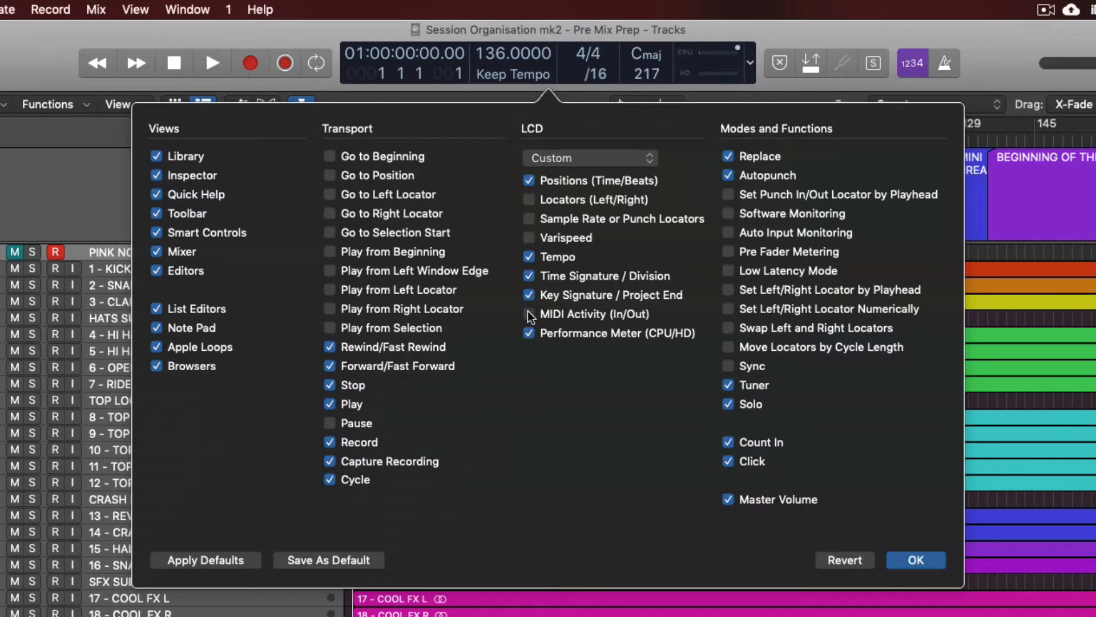
click(531, 313)
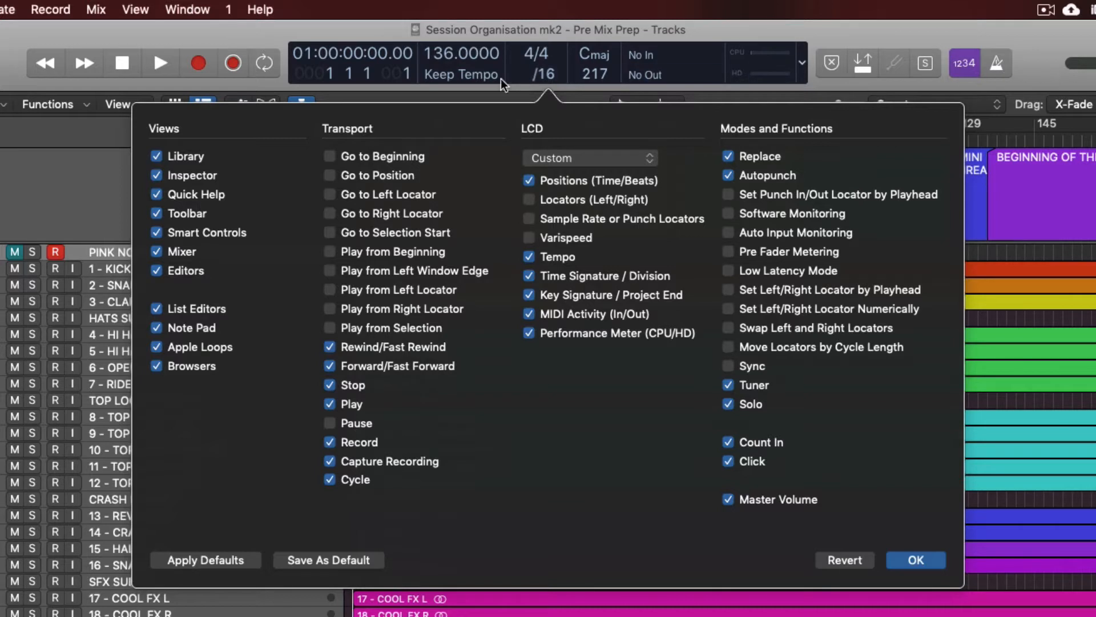
click(335, 460)
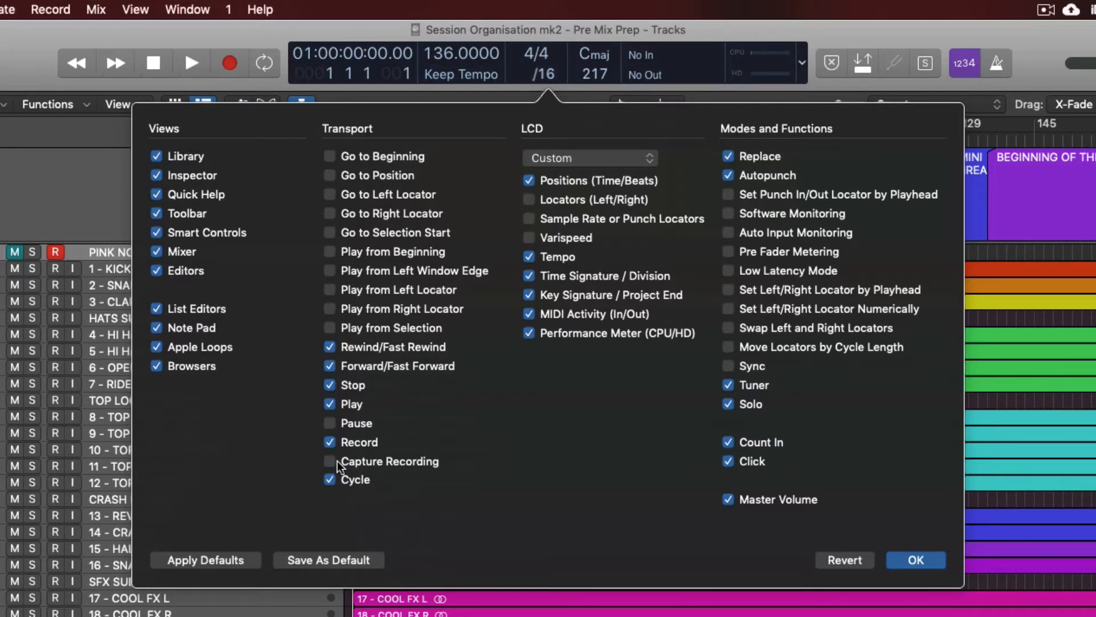
click(336, 461)
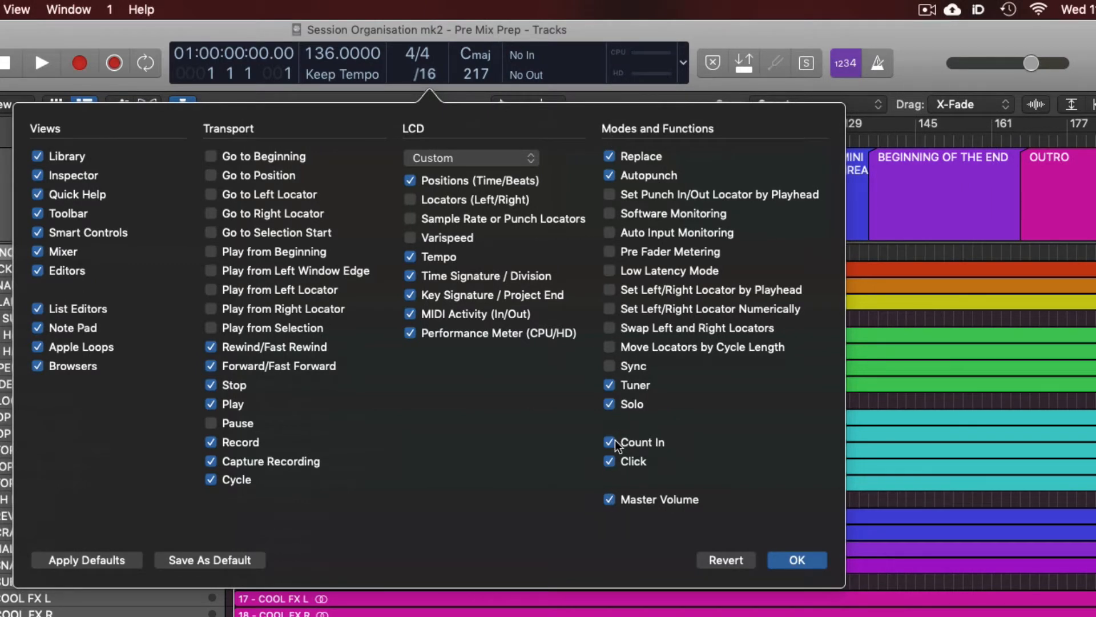
Step: Remove Master Volume, Replace and Autopunch from the control bar, add Pre Fader Metering, and confirm the customization
click(609, 499)
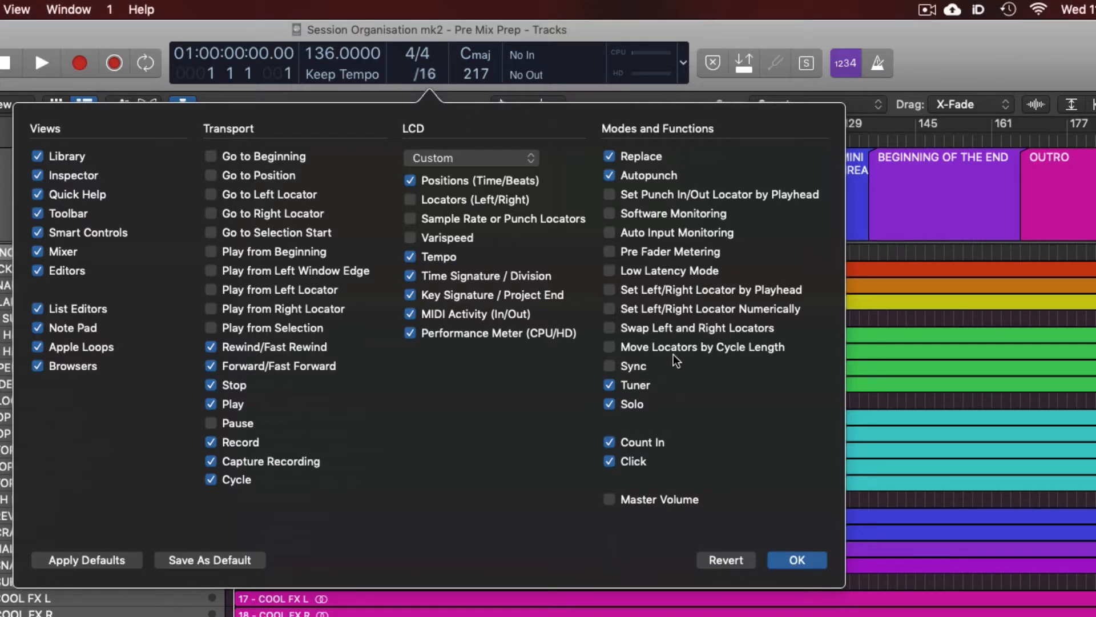
click(610, 156)
click(609, 175)
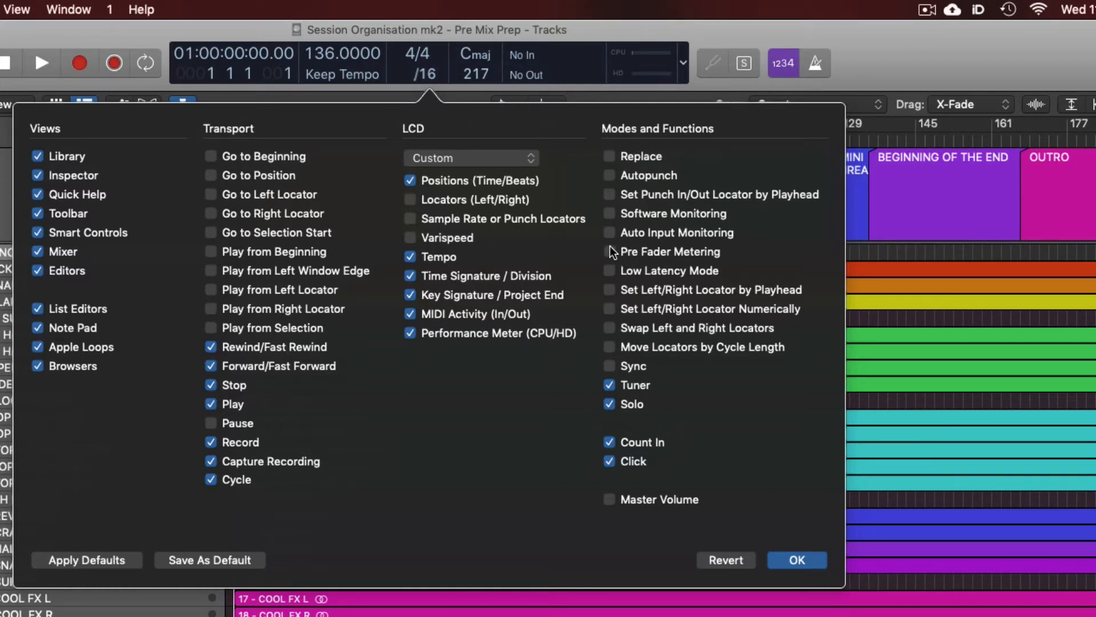
click(610, 251)
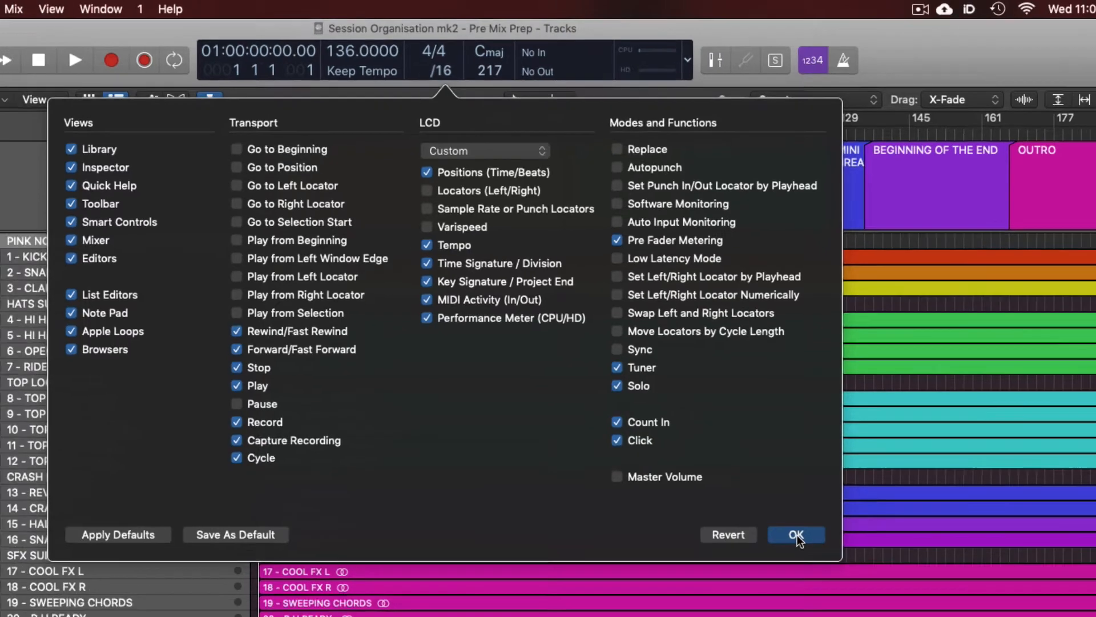
click(797, 560)
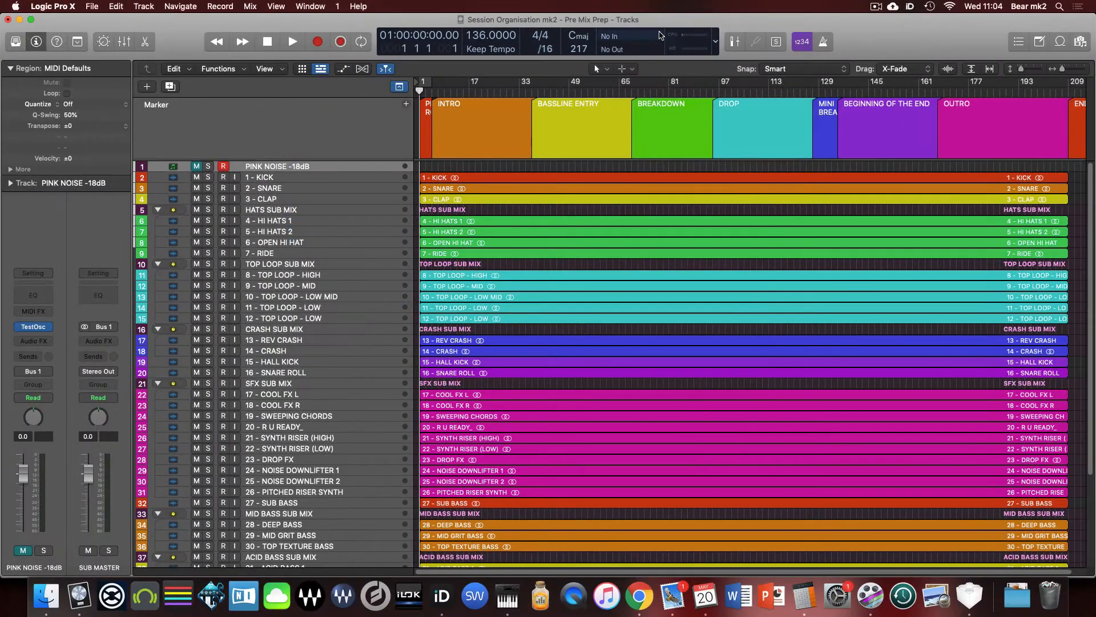
Step: Insert a Channel EQ on the 1 - KICK track and try its low-cut band on and off
click(465, 177)
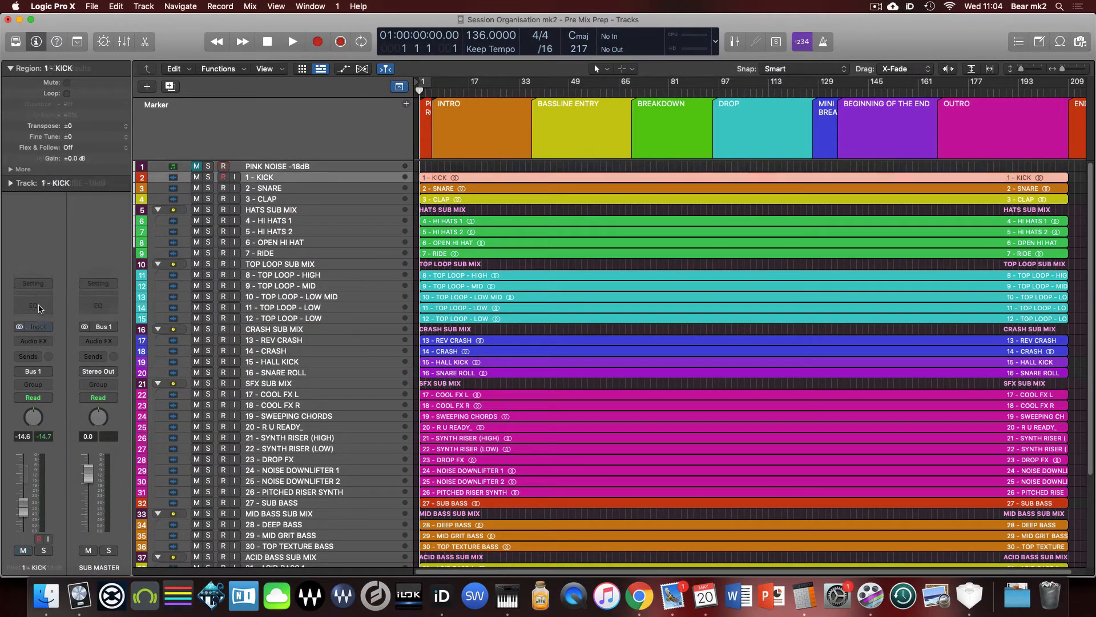
click(40, 309)
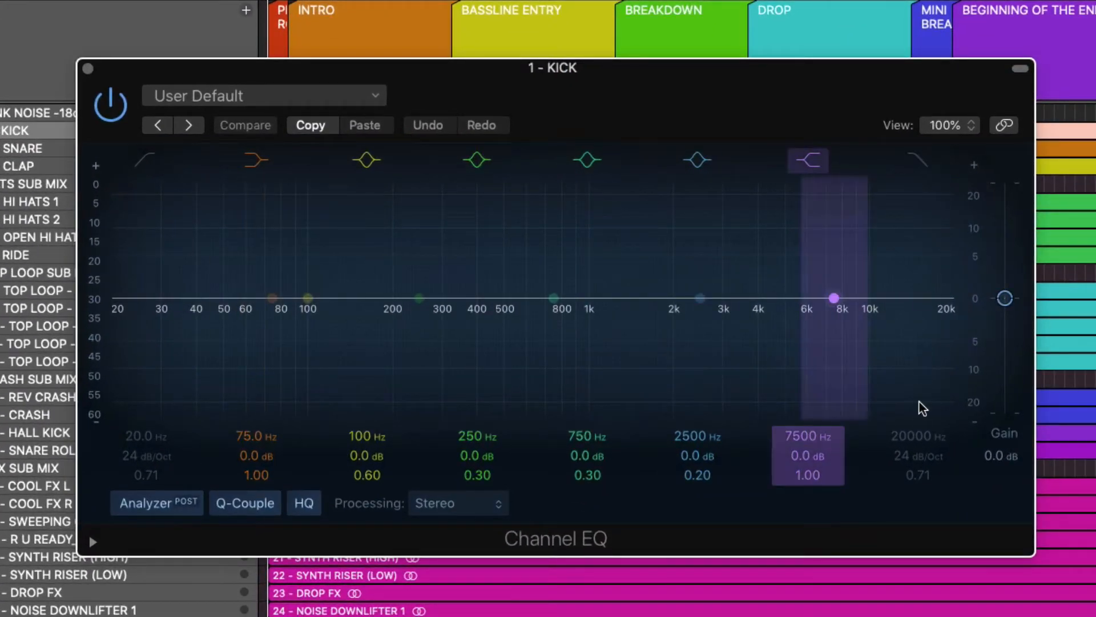
click(146, 162)
click(146, 162)
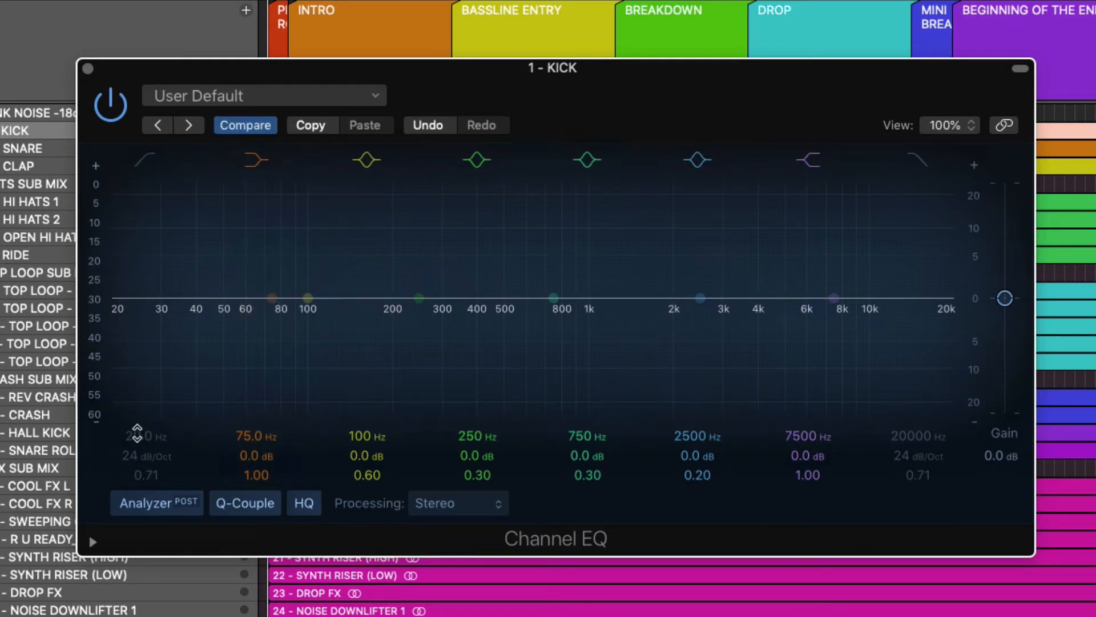
Step: Set the low-cut frequency of the kick's Channel EQ to 100 Hz and switch that band back off
click(150, 162)
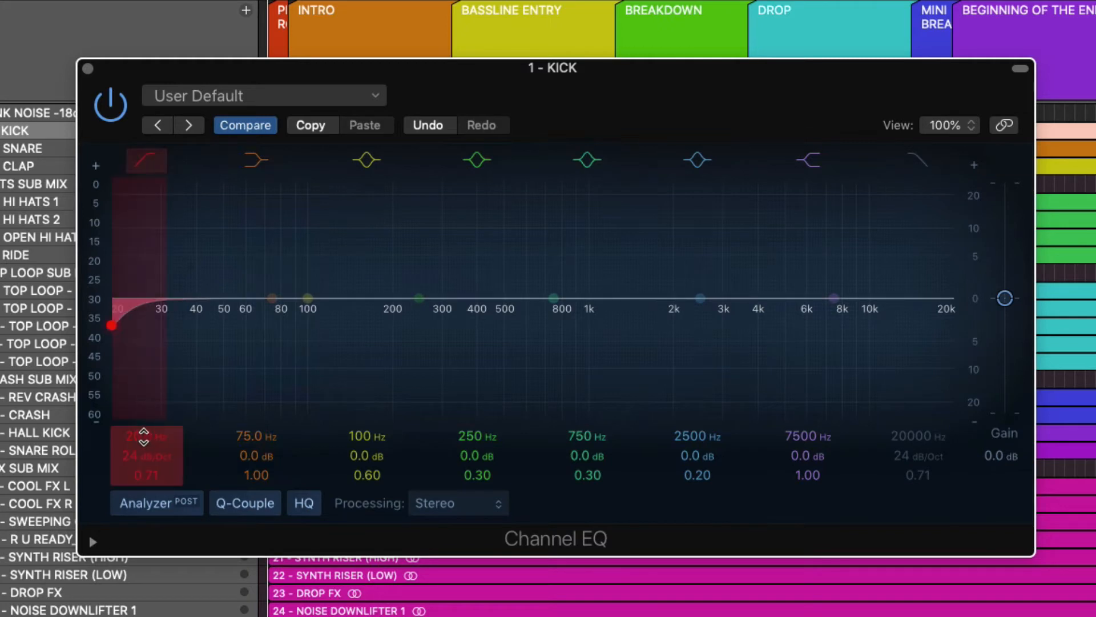
double_click(144, 436)
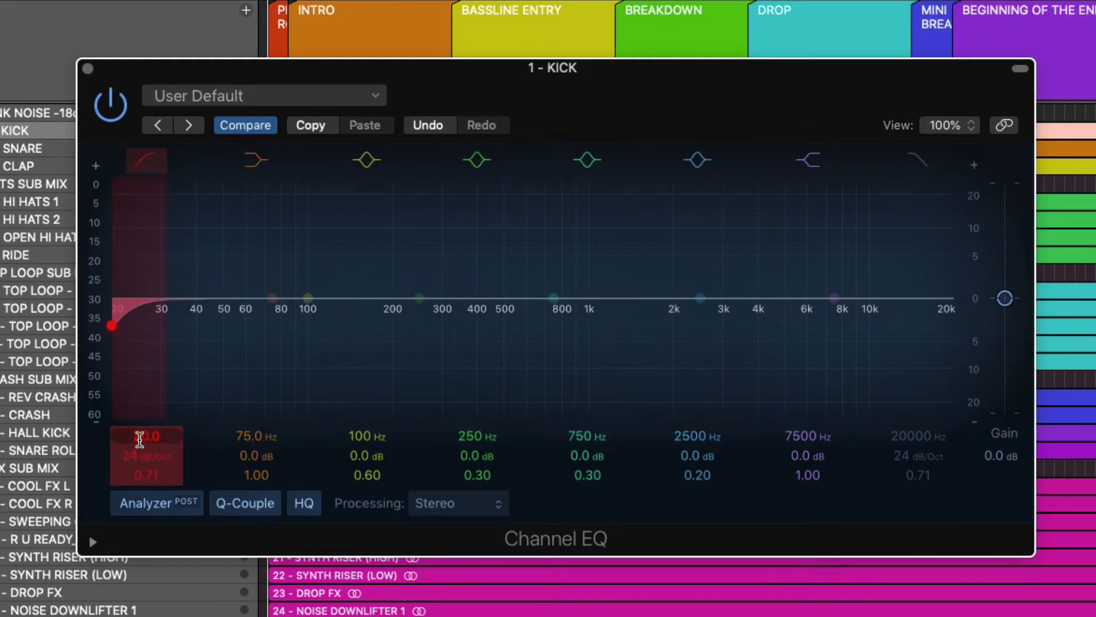
text(10)
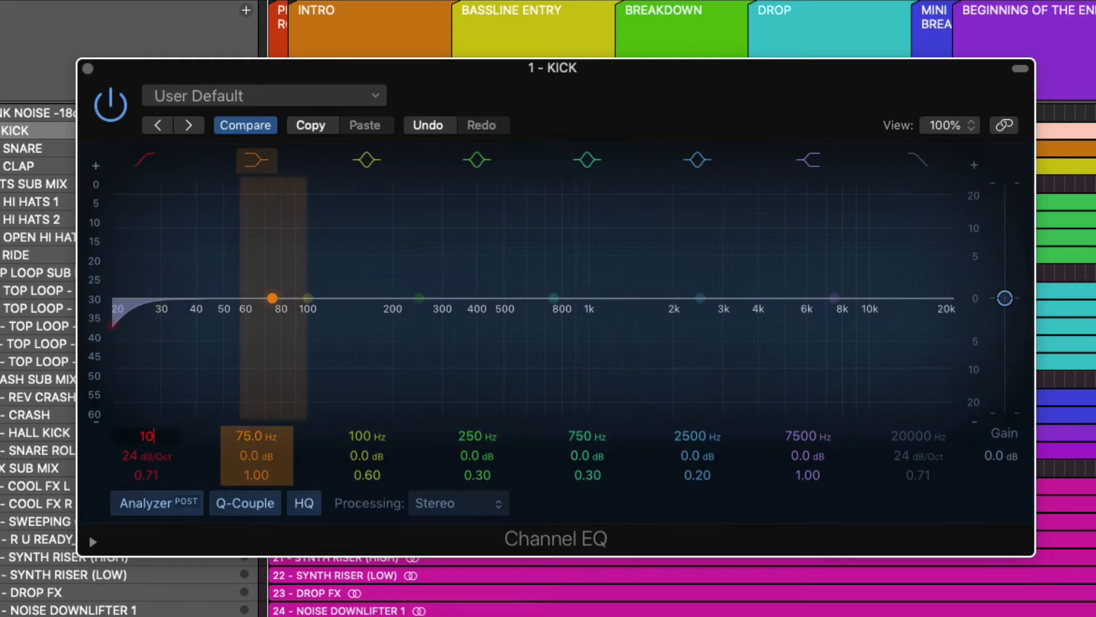
text(0)
key(Return)
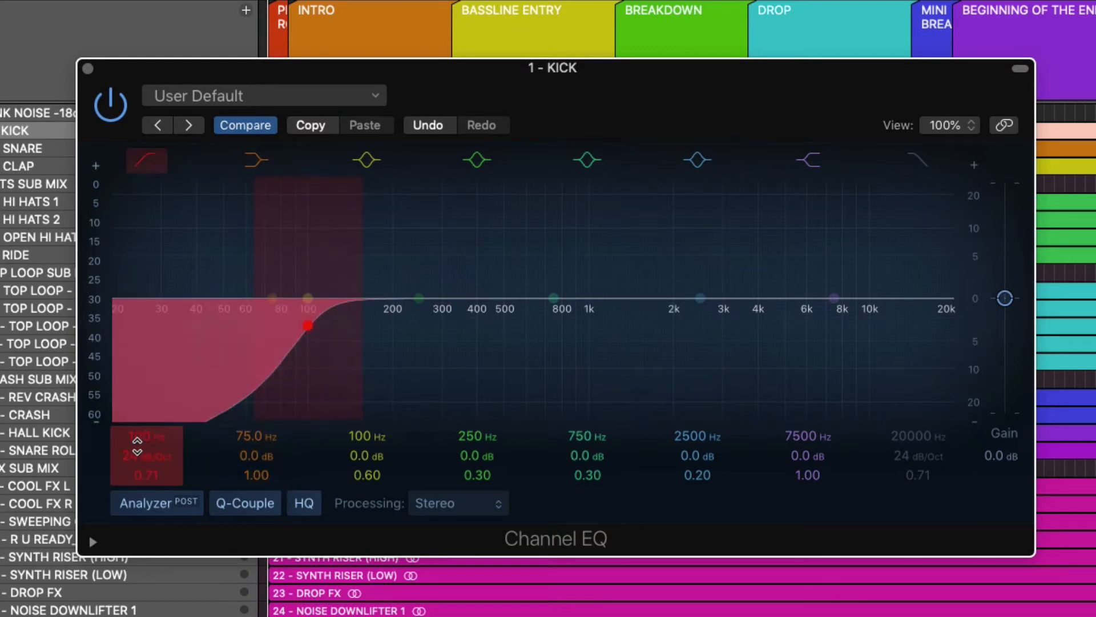
click(150, 163)
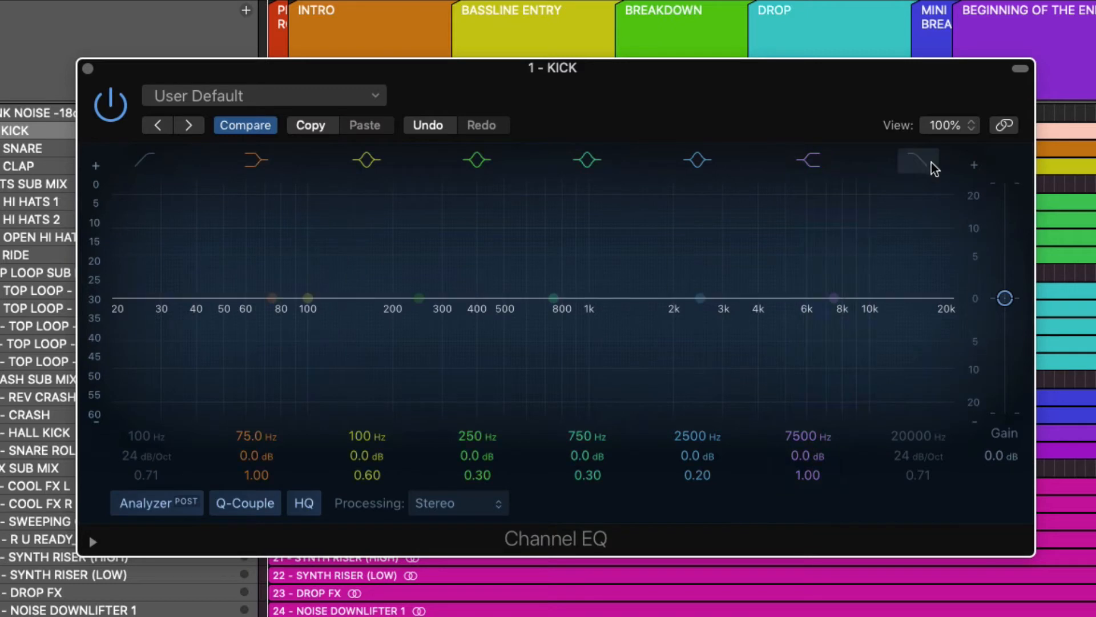
Step: Set the high-cut frequency of the kick's Channel EQ to 15000 Hz and switch that band back off
click(913, 163)
double_click(928, 439)
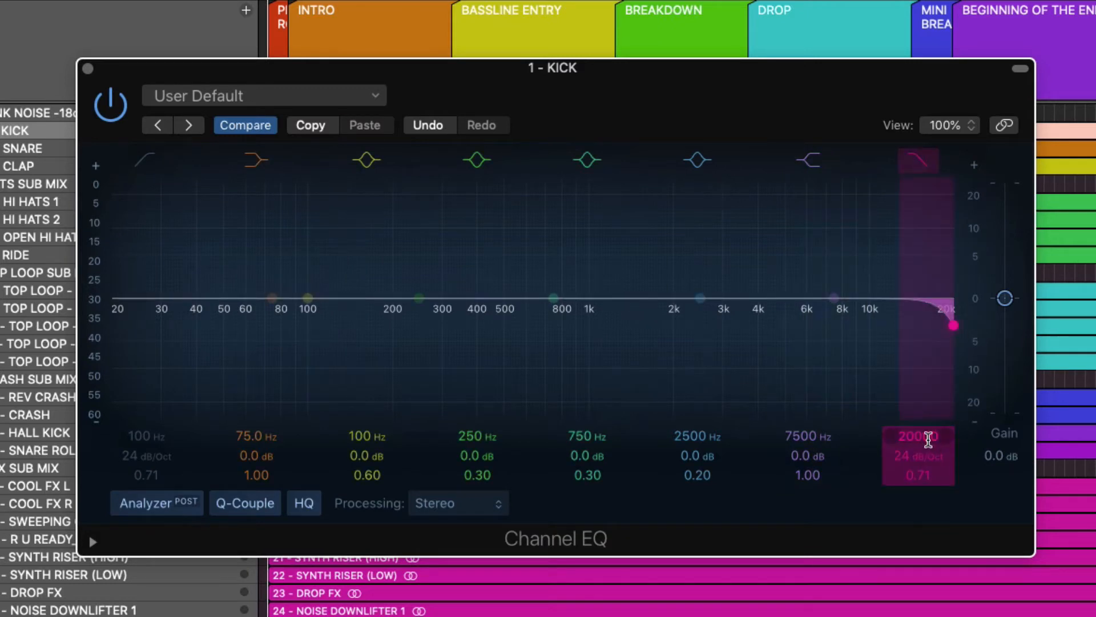
text(15000)
key(Return)
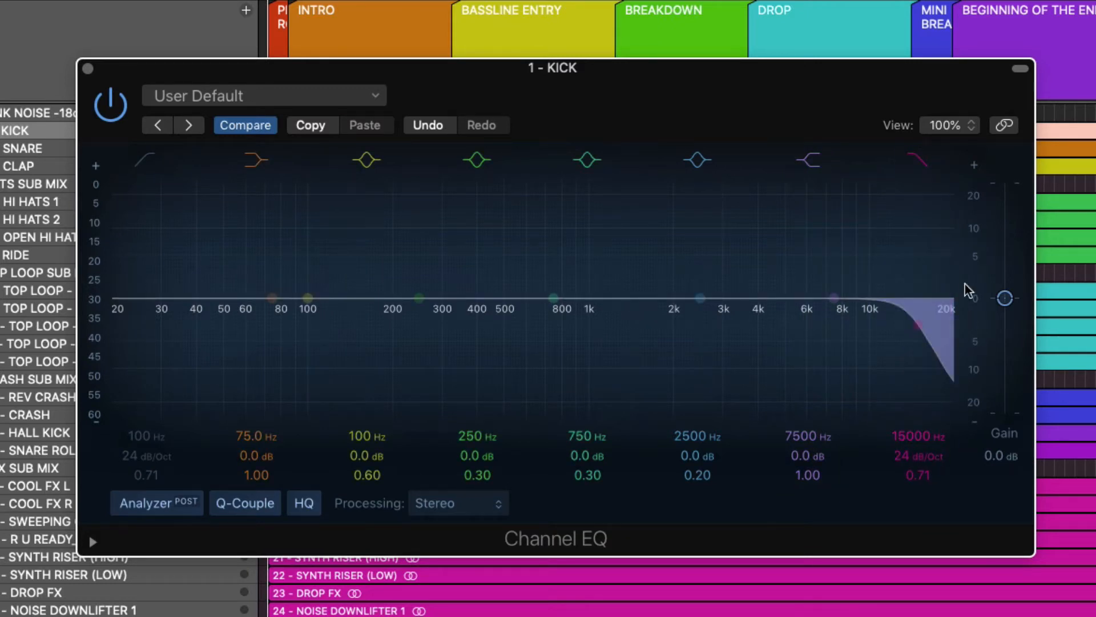
click(919, 162)
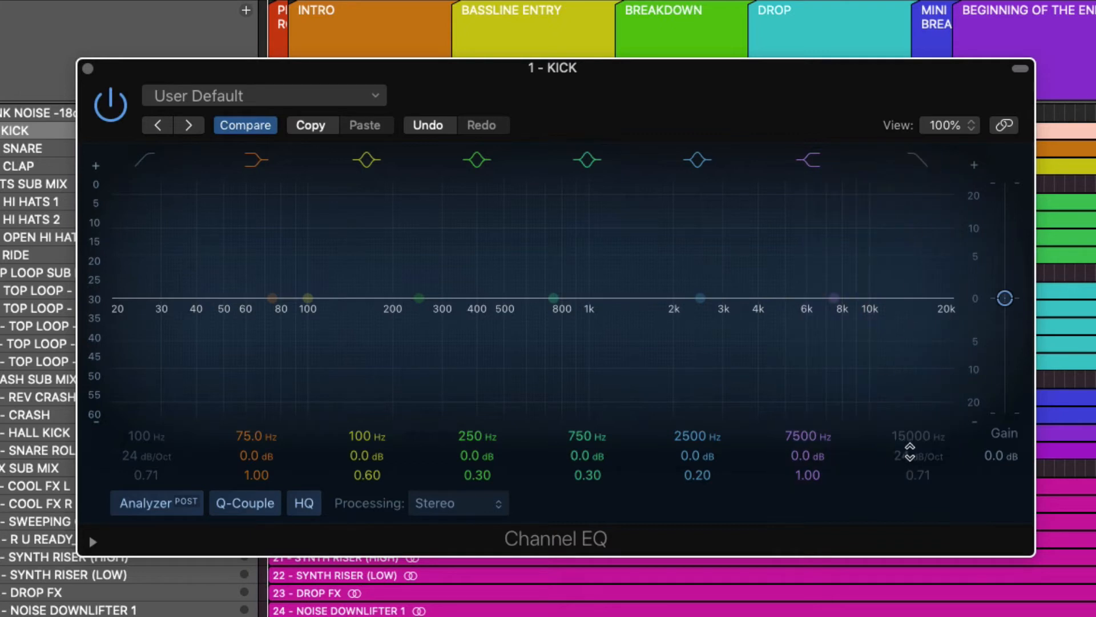
Step: Set the high-cut and low-cut slopes to 18 dB/Oct and leave both bands switched off
click(905, 162)
drag(902, 463, 902, 474)
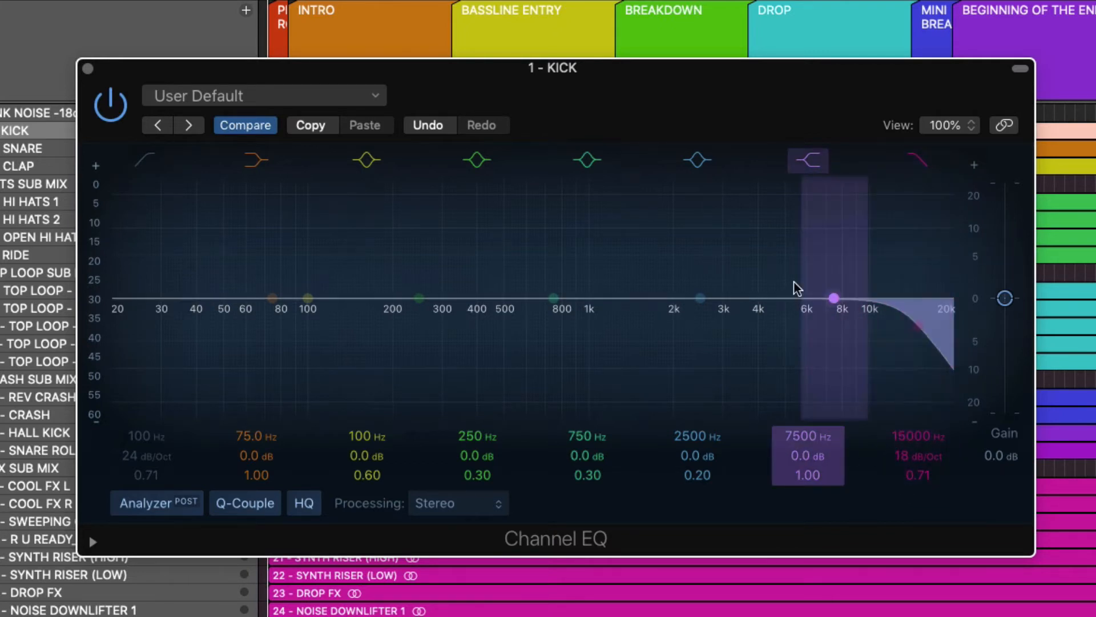
click(127, 163)
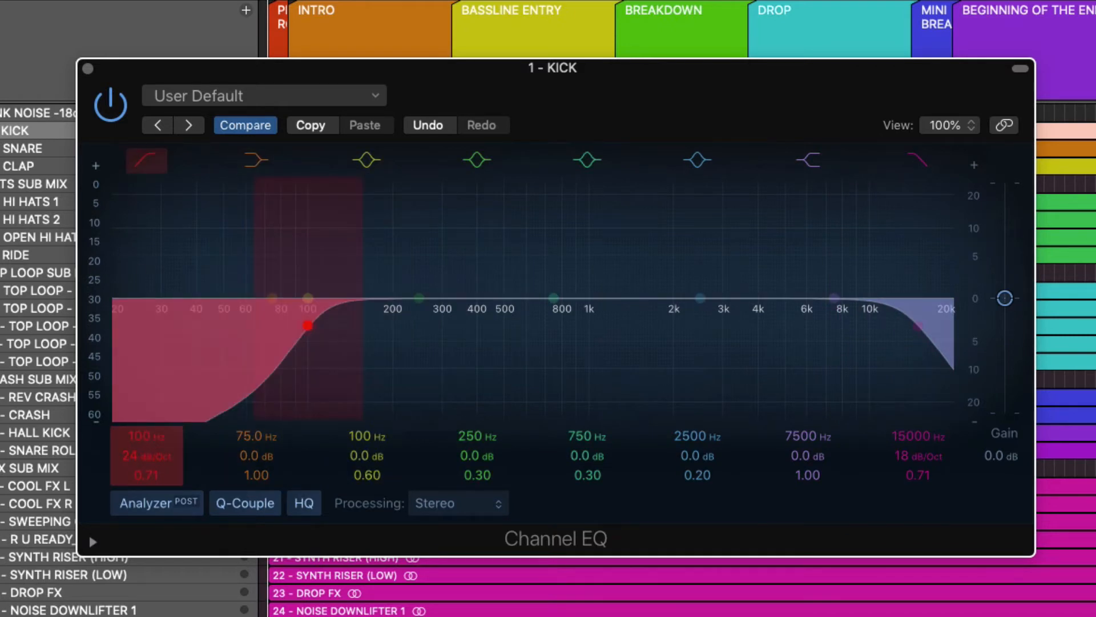
drag(146, 456, 146, 463)
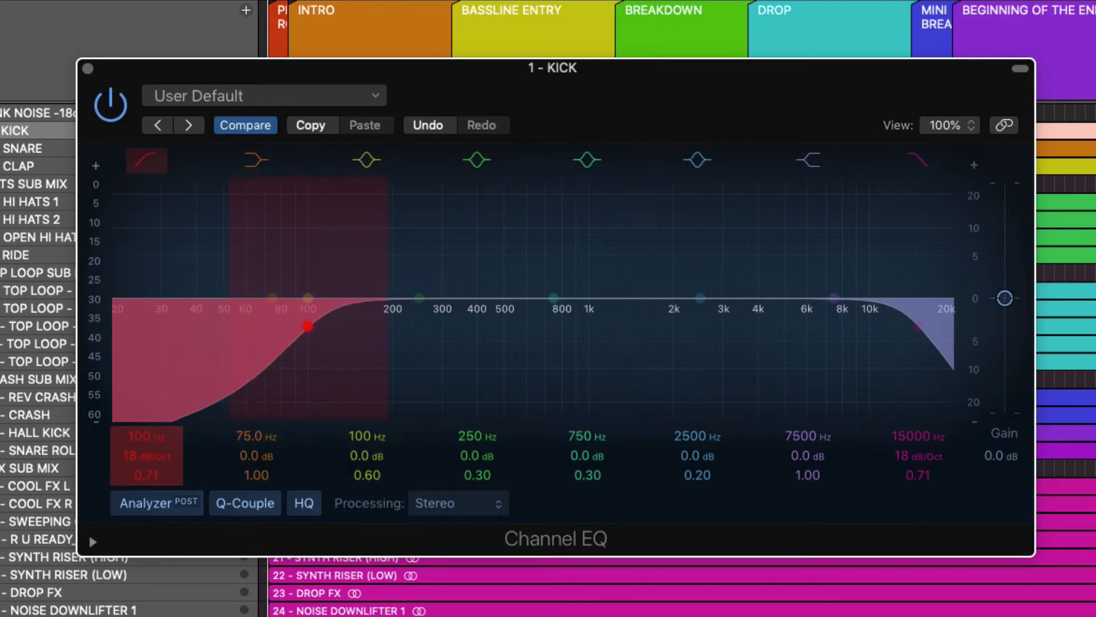
click(147, 160)
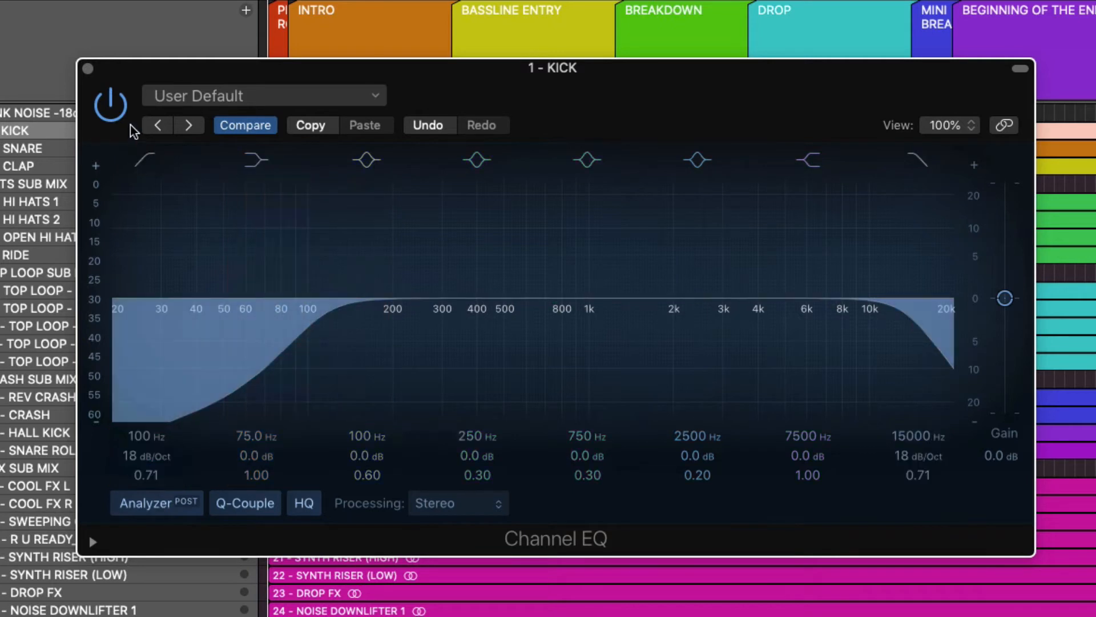
click(147, 155)
click(146, 156)
click(920, 169)
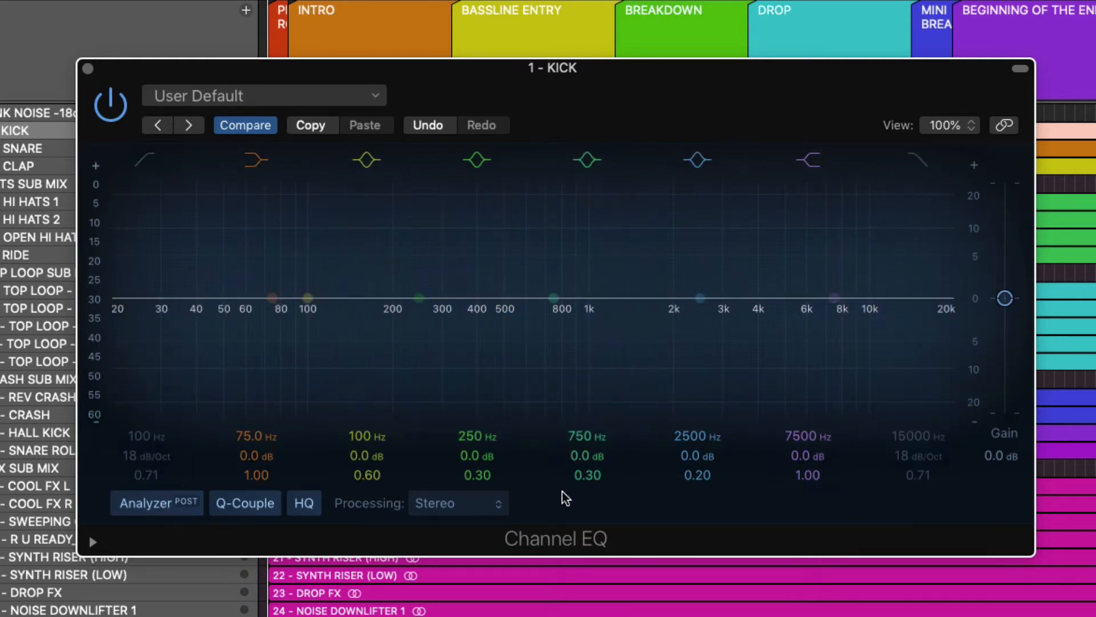
Step: Save the current Channel EQ setting as the default, replacing the existing default setting
click(205, 95)
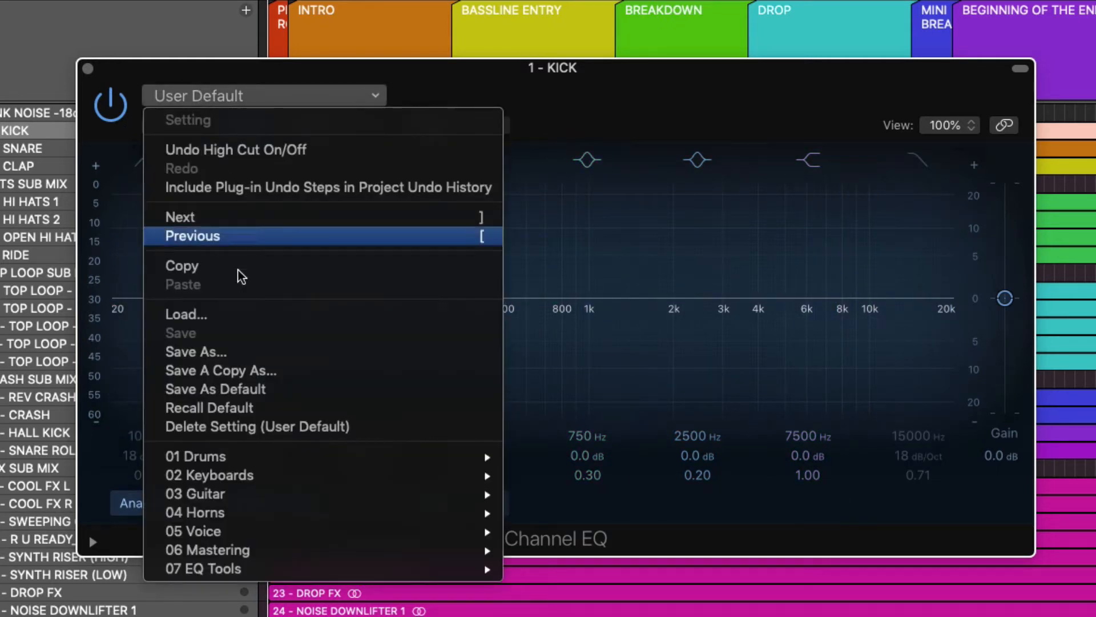
click(285, 390)
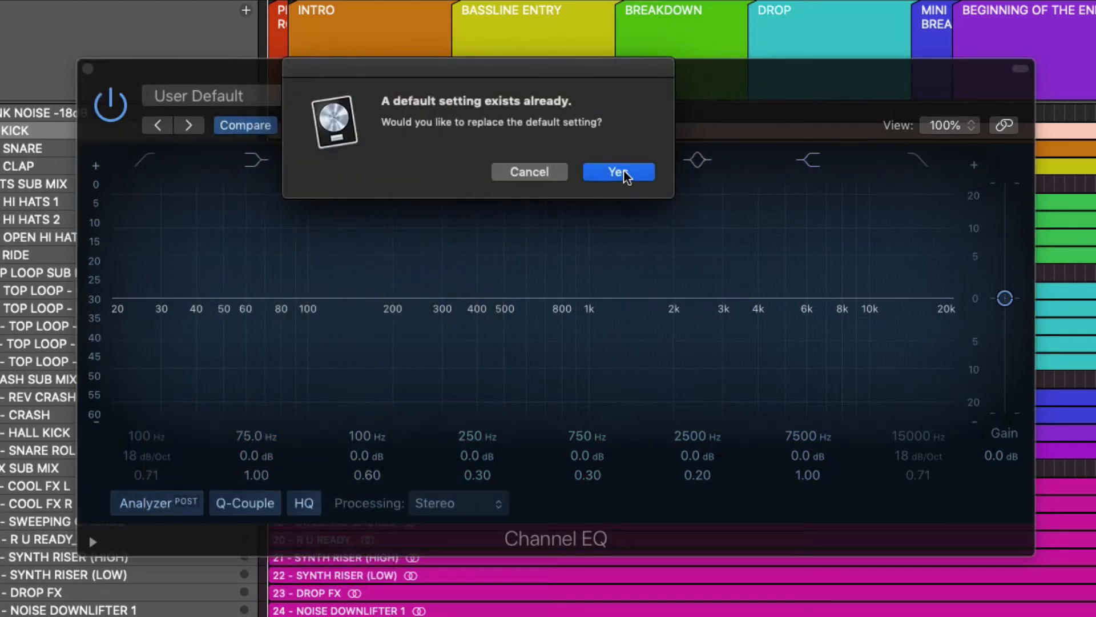
click(616, 172)
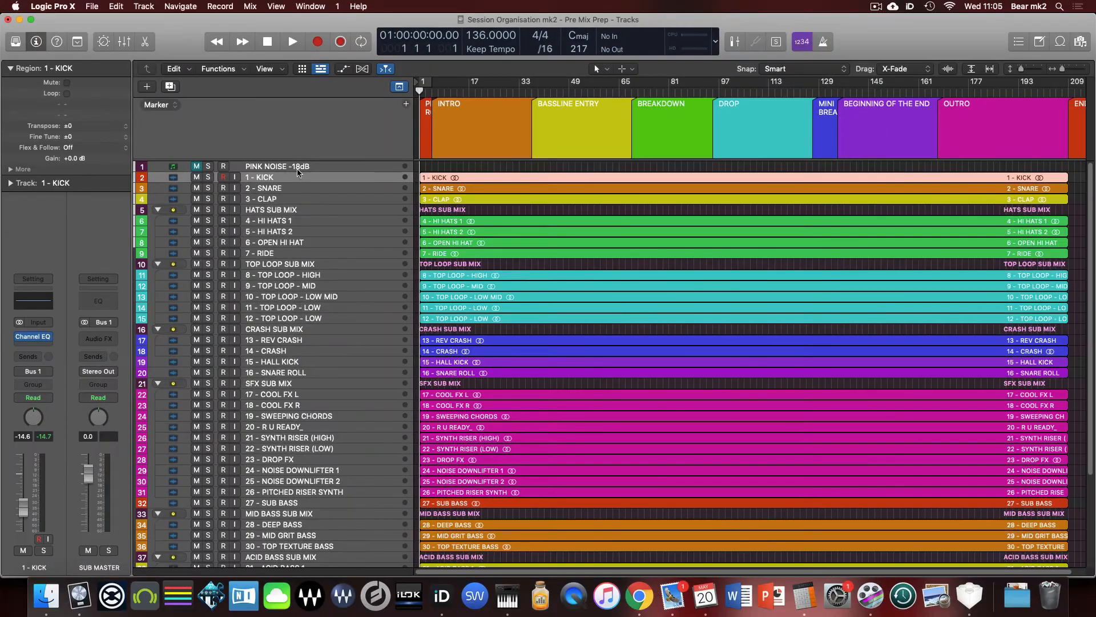
Step: Insert a Channel EQ on the 2 - SNARE track and switch on its low-cut band
click(296, 190)
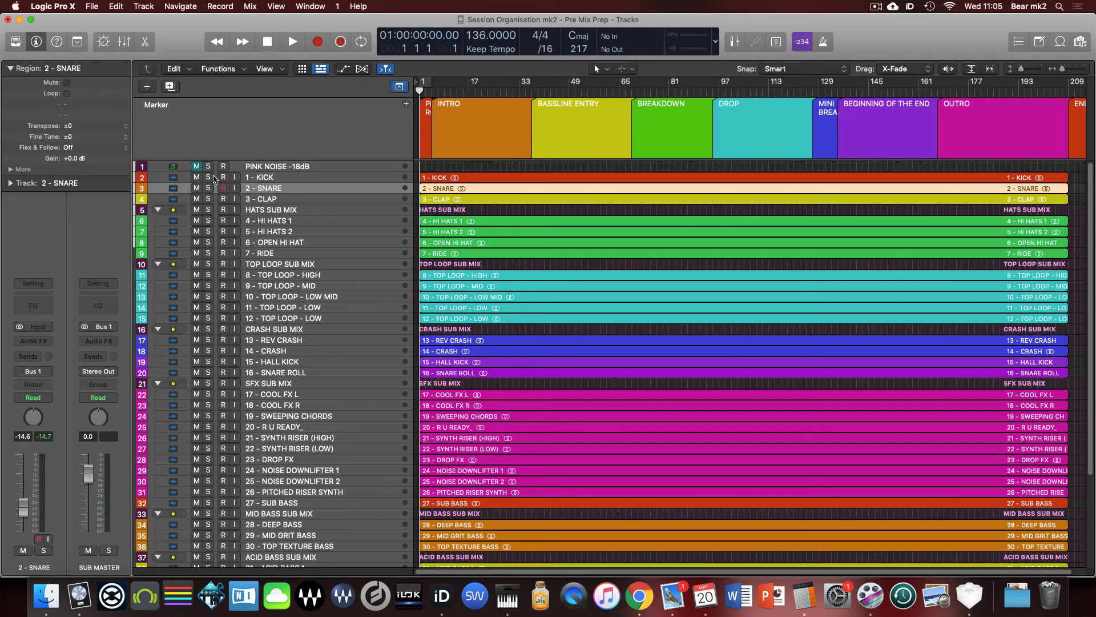
click(44, 306)
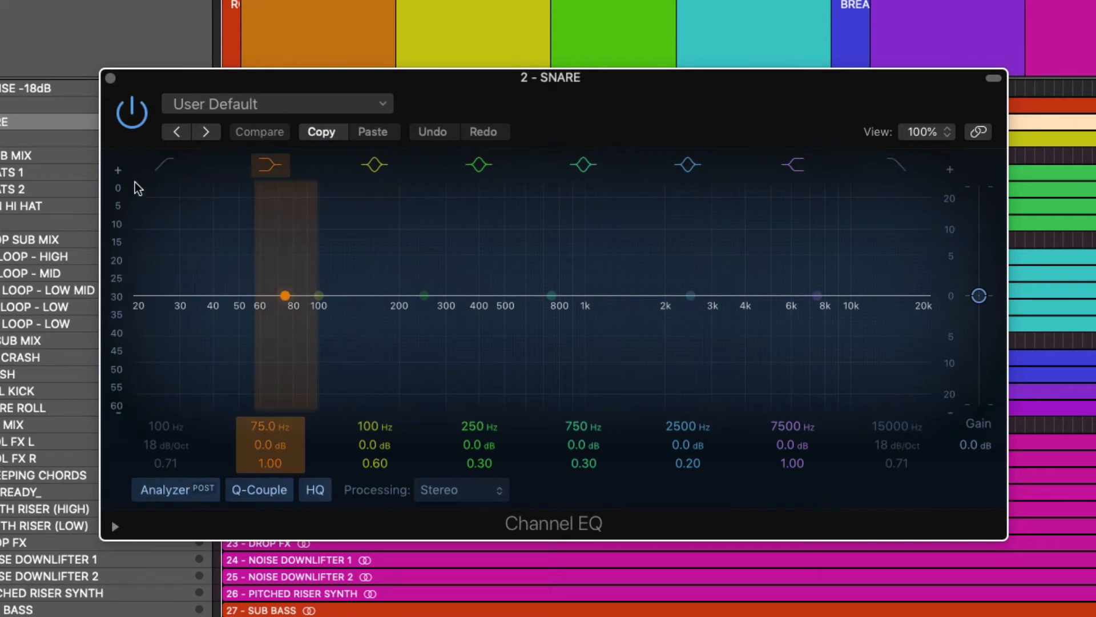
click(163, 166)
click(164, 166)
click(164, 165)
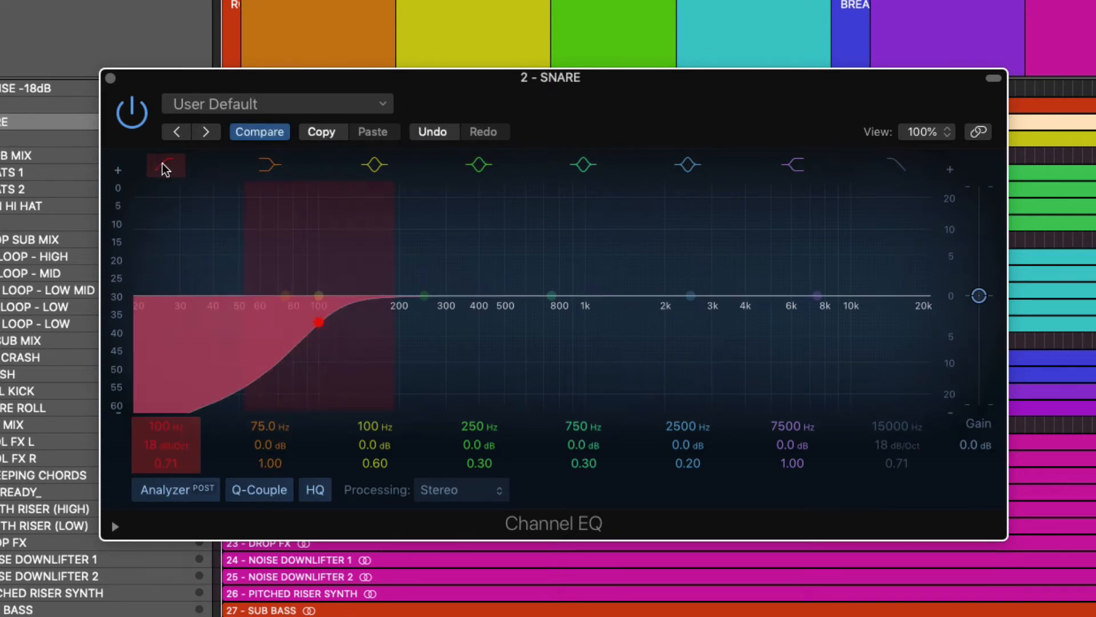
Step: Switch off the snare EQ's low-cut band, check its high-cut band by toggling it on and off, and close the plug-in
click(164, 165)
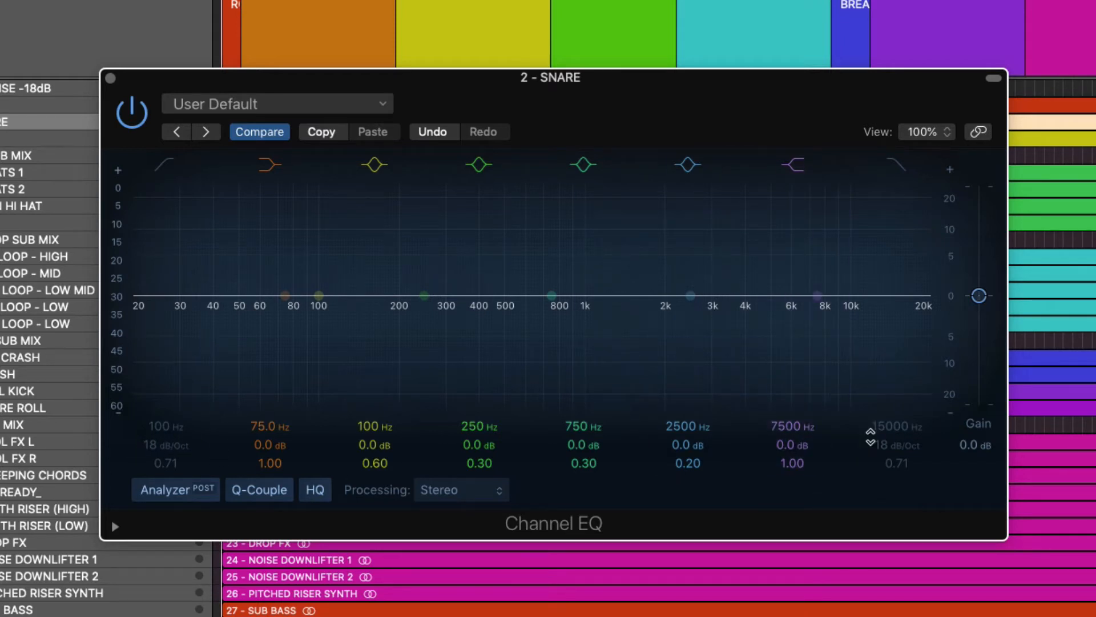
click(913, 168)
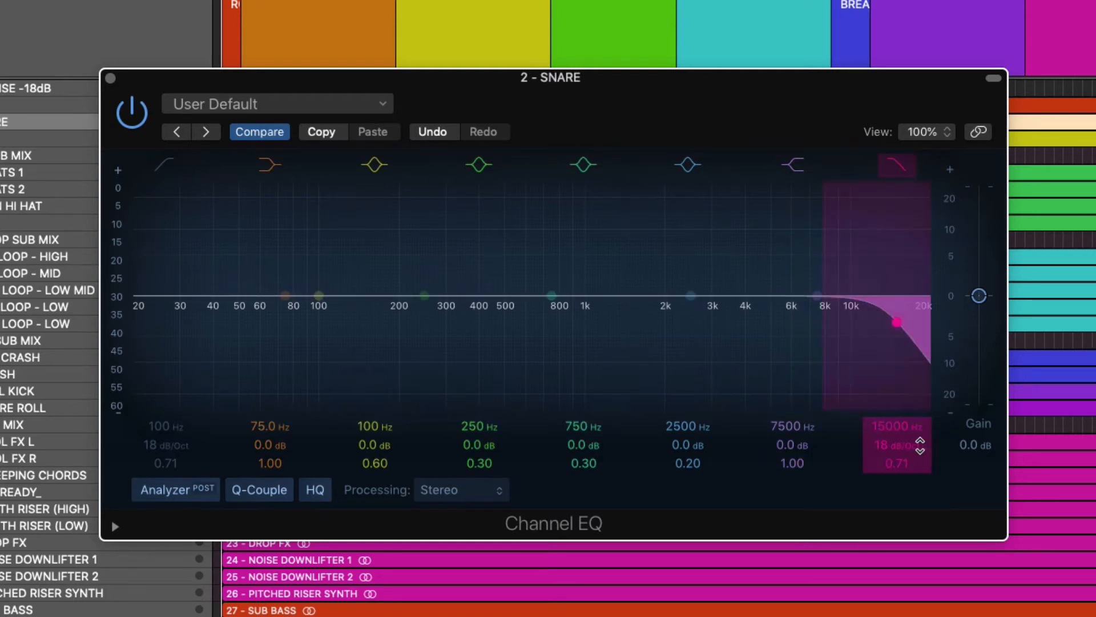
click(904, 166)
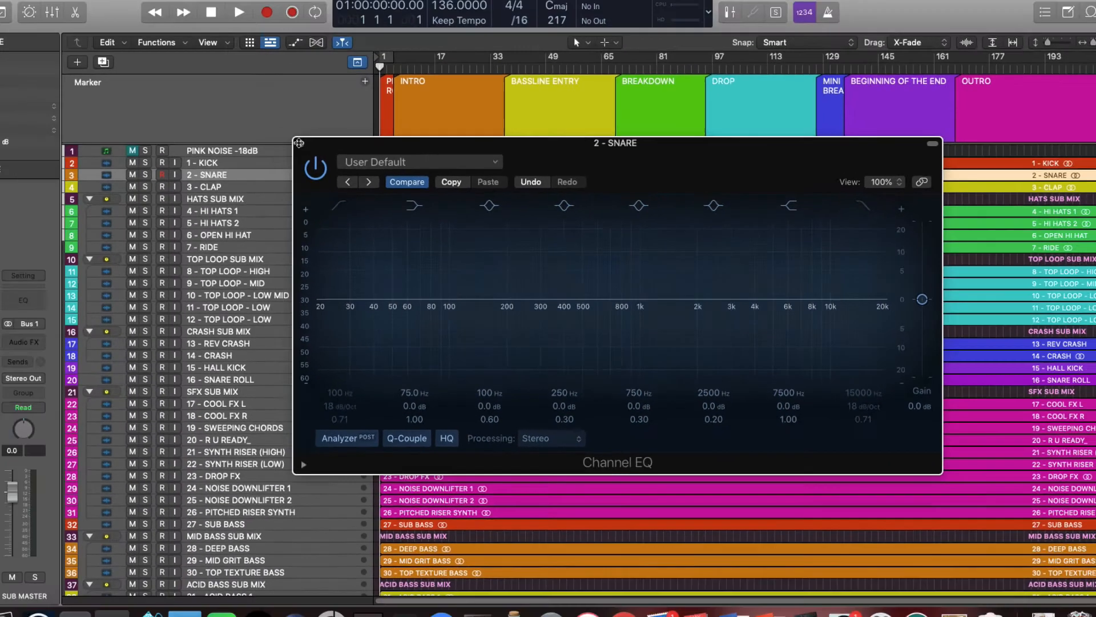
click(298, 142)
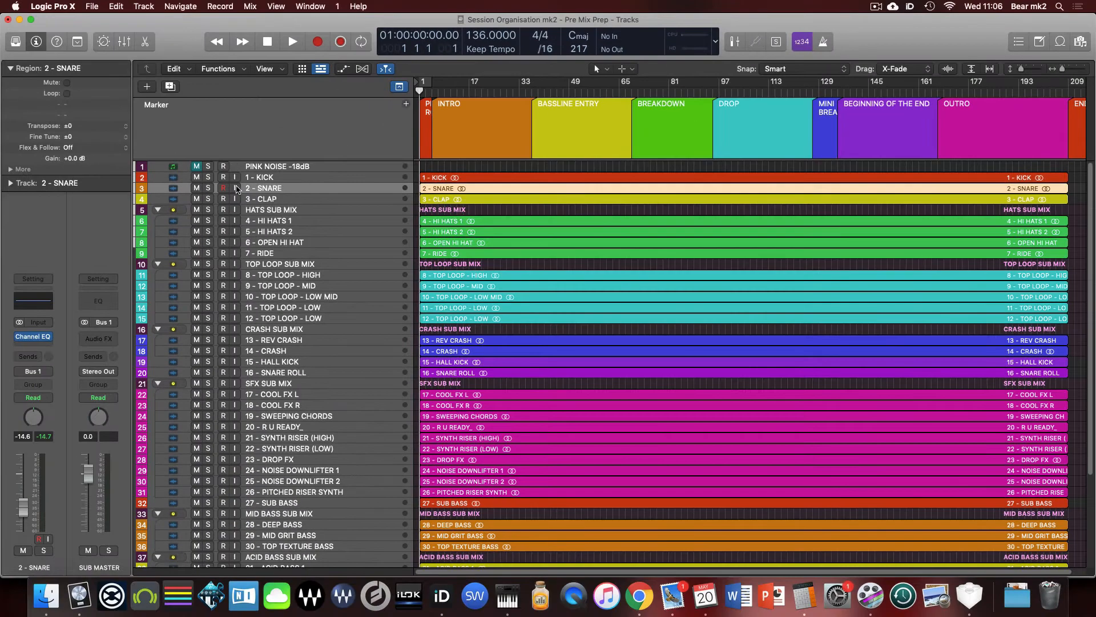
Step: Replace the snare's Channel EQ with Overdrive and set its drive to 6 dB and output to -6 dB
click(48, 337)
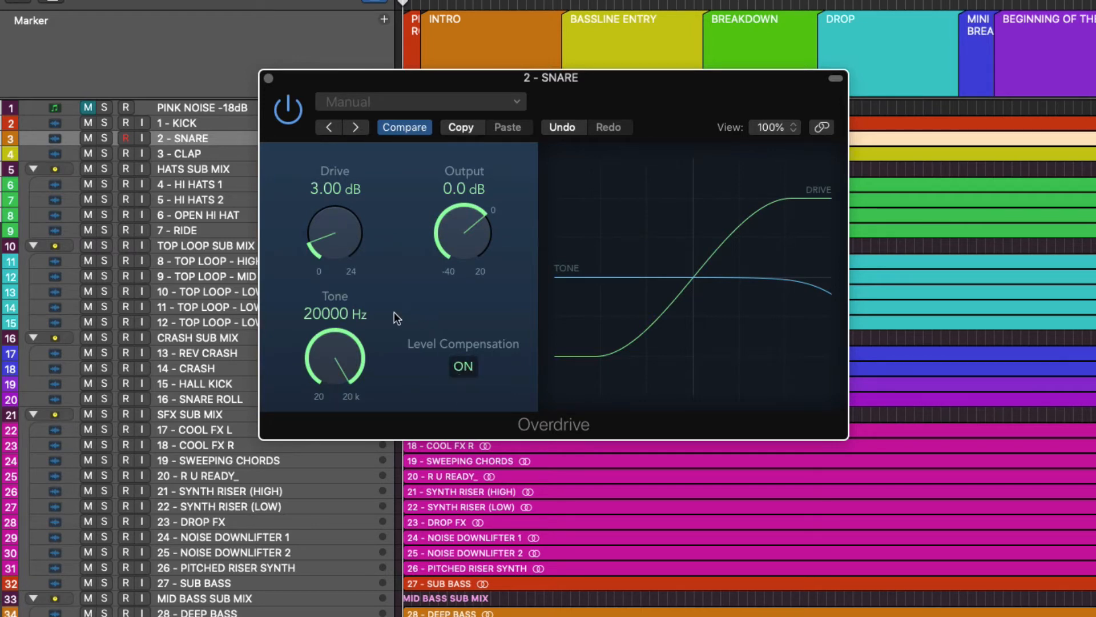
double_click(322, 193)
text(6)
key(Return)
double_click(468, 184)
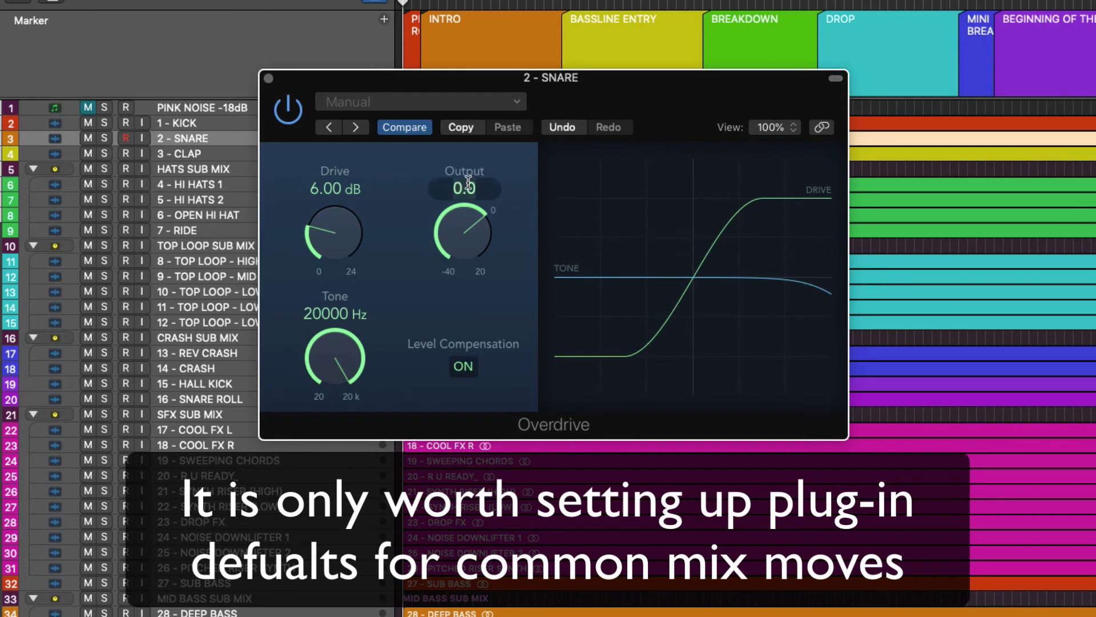
text(-6)
key(Return)
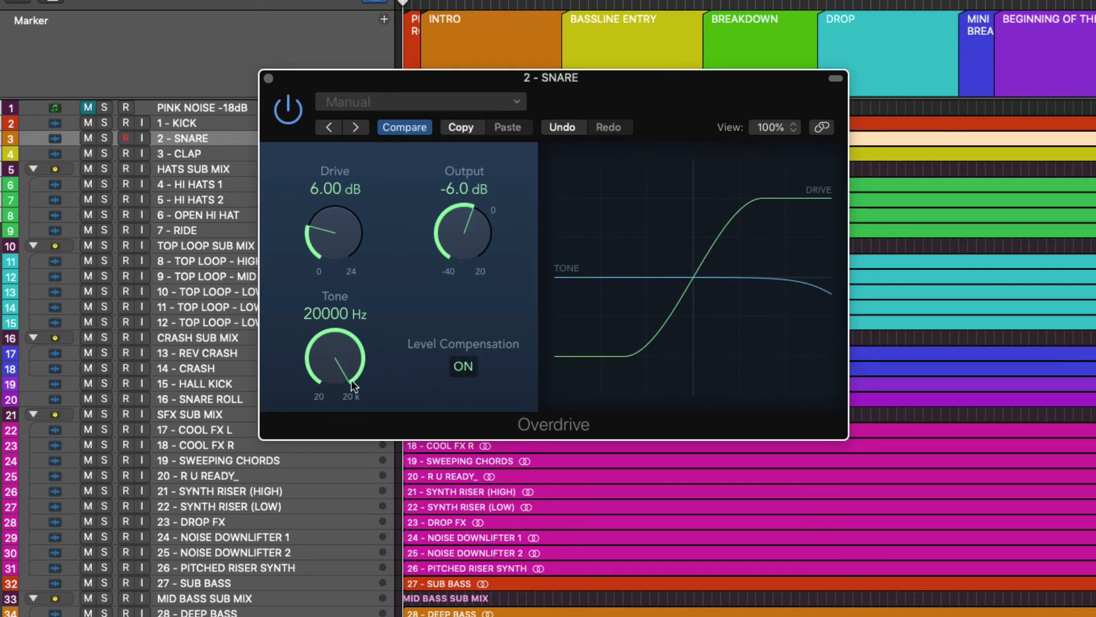
Step: Sweep the Overdrive's tone down and back to 20000 Hz, save the setting as the default, and close the plug-in
drag(337, 341, 343, 448)
drag(330, 358, 353, 222)
click(451, 100)
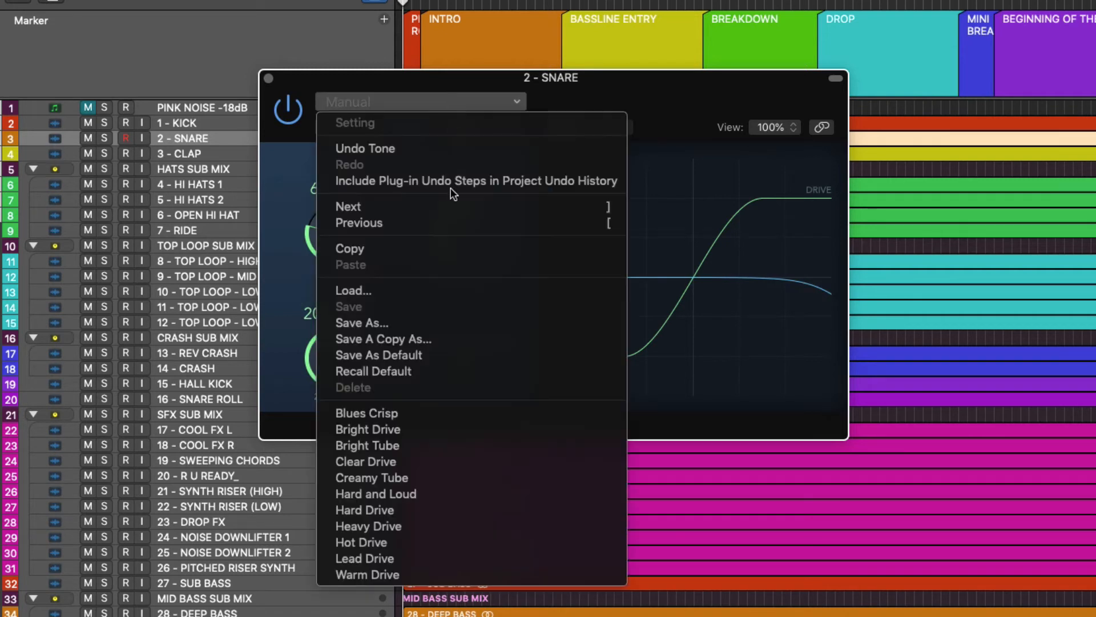
click(441, 356)
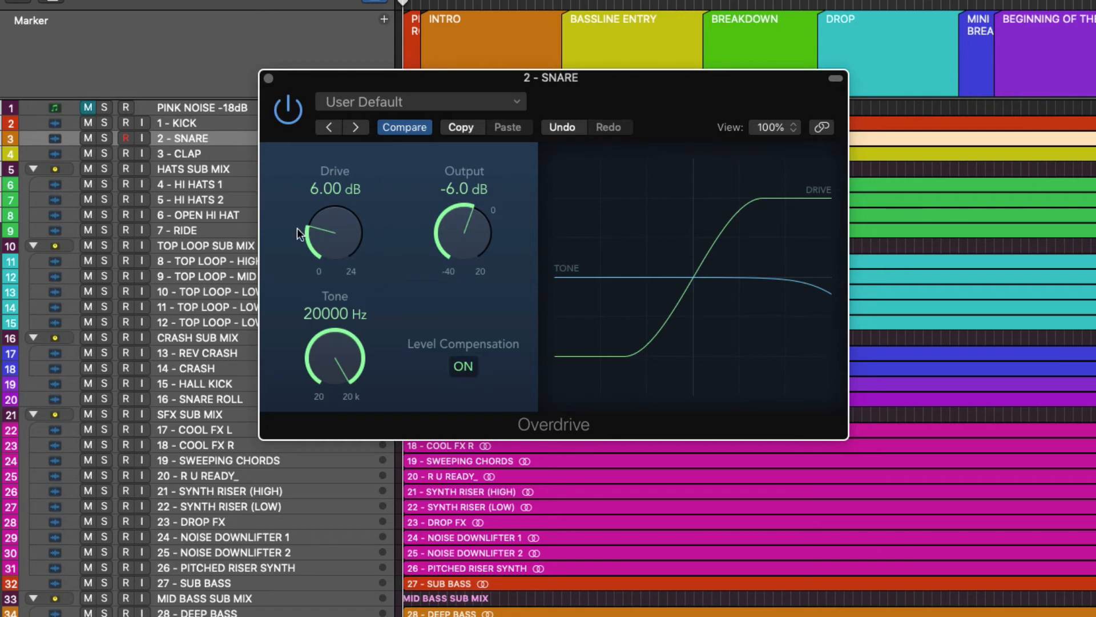
click(269, 78)
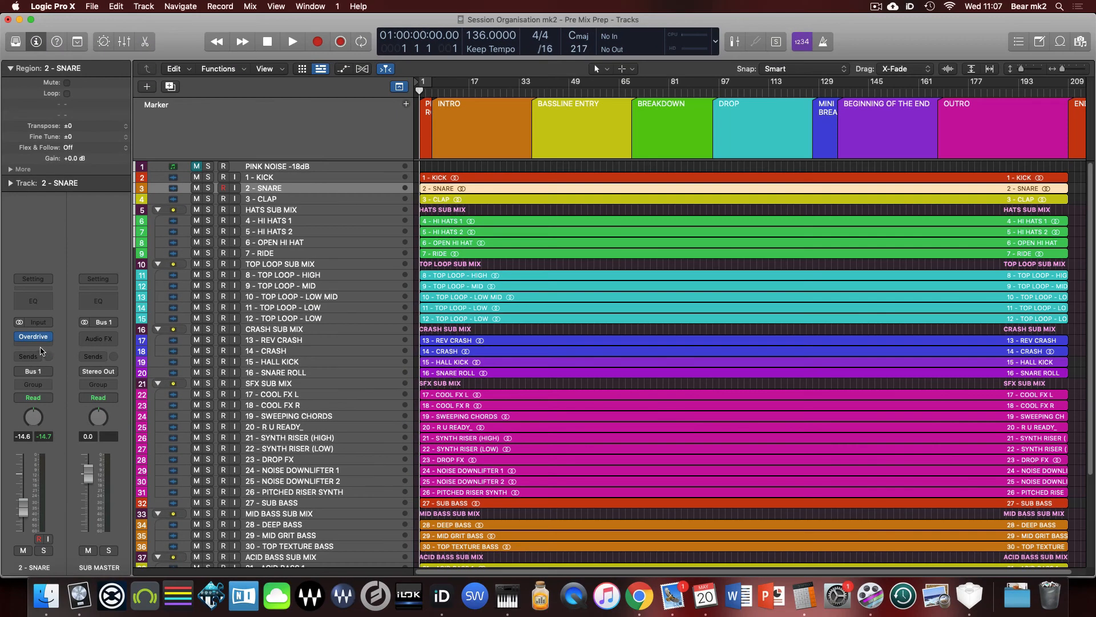
Step: Remove the Overdrive plug-in from the 2 - SNARE channel strip
click(48, 338)
click(47, 339)
click(47, 338)
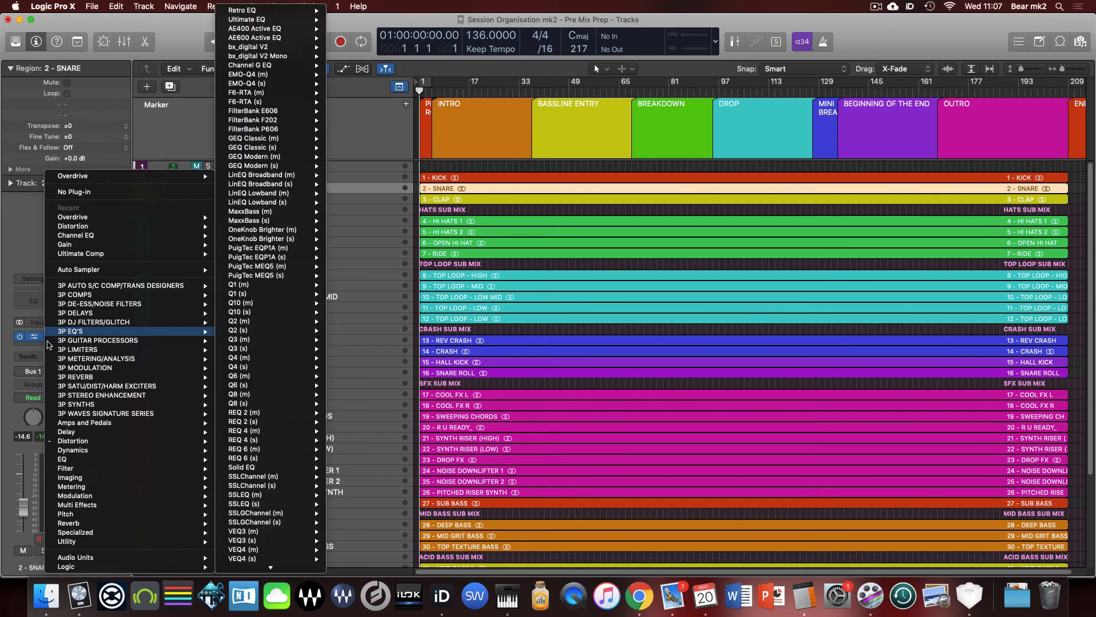
click(72, 193)
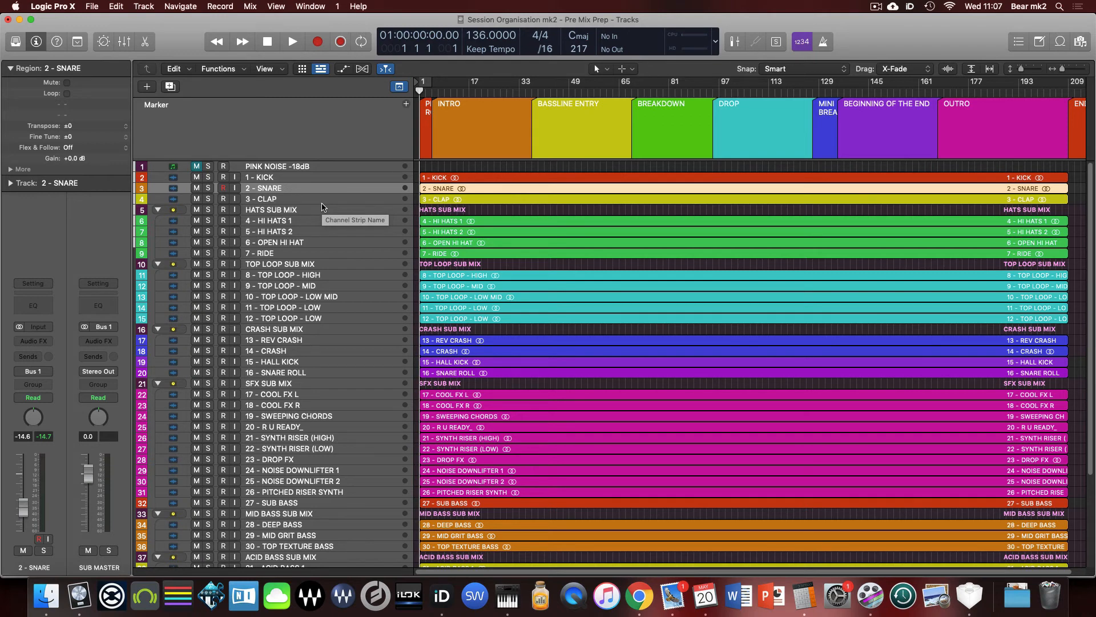
Step: Open the 1 - KICK track's Channel EQ and boost its first peak band by 2.9 dB at 75.5 Hz with a Q of 1.40
click(272, 179)
click(38, 342)
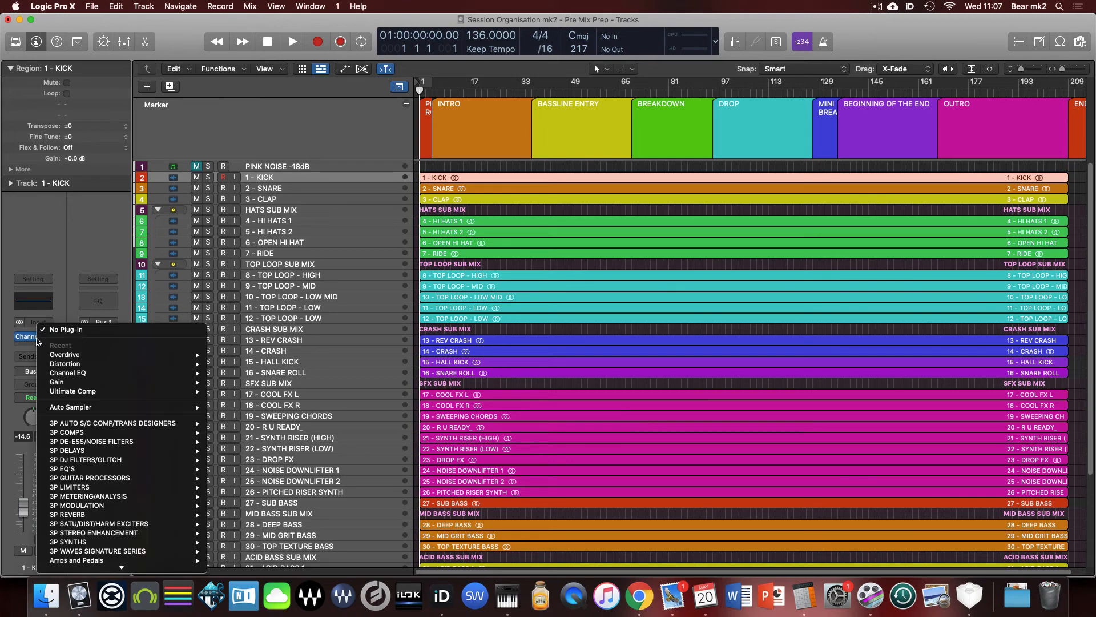
click(35, 337)
click(34, 337)
mouse_move(351, 455)
mouse_down()
mouse_move(352, 414)
mouse_move(352, 454)
mouse_up()
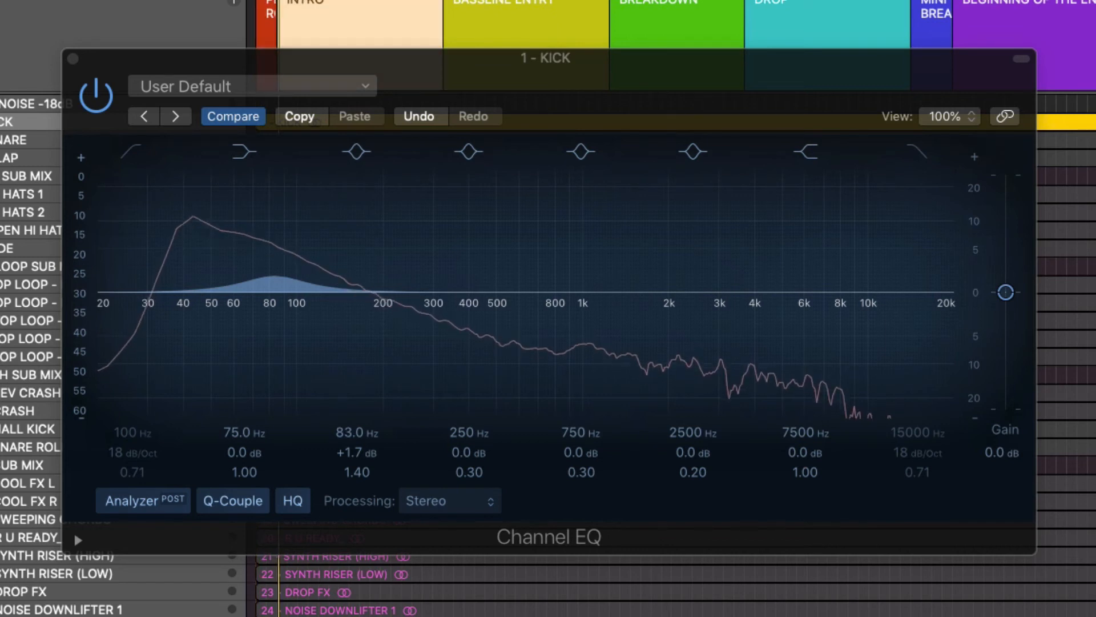
drag(273, 275, 194, 275)
mouse_move(360, 437)
mouse_down()
mouse_move(360, 415)
mouse_move(353, 444)
mouse_up()
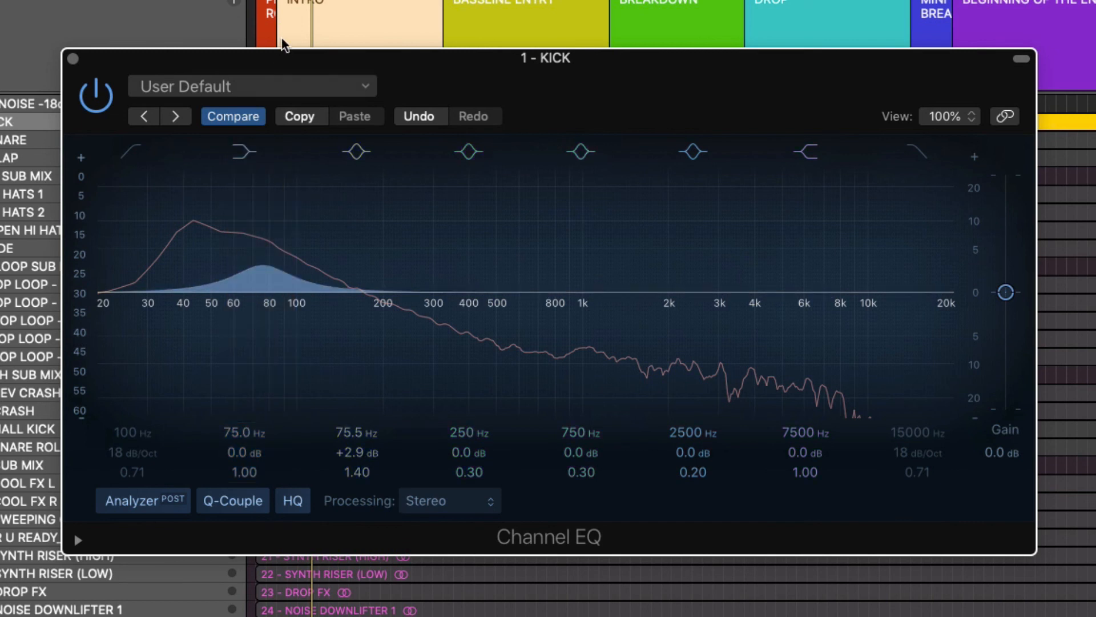
click(297, 88)
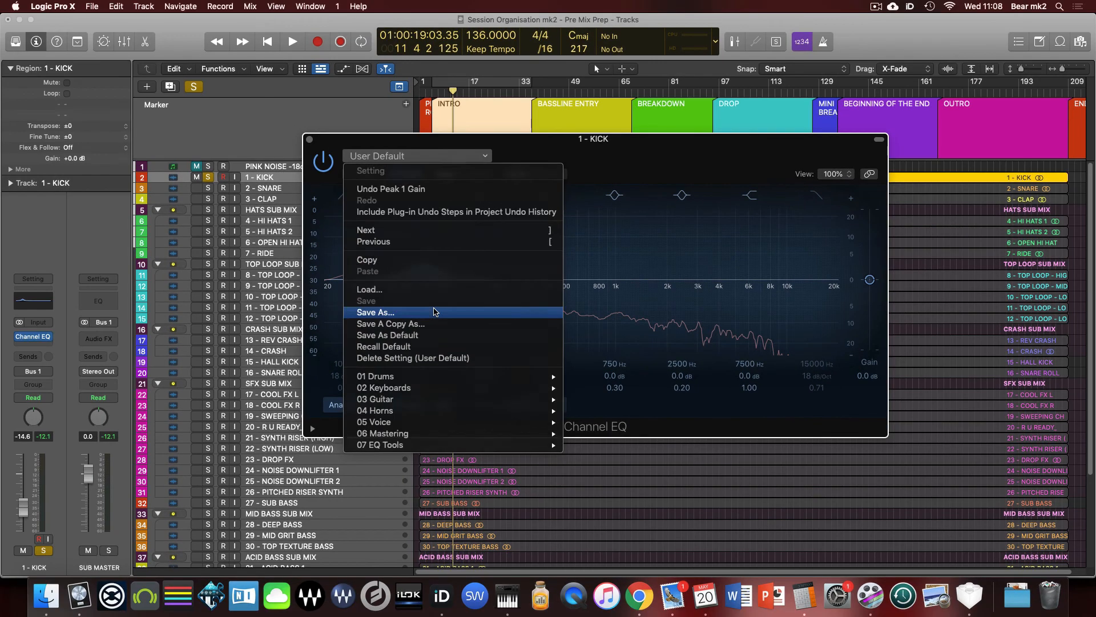
click(286, 339)
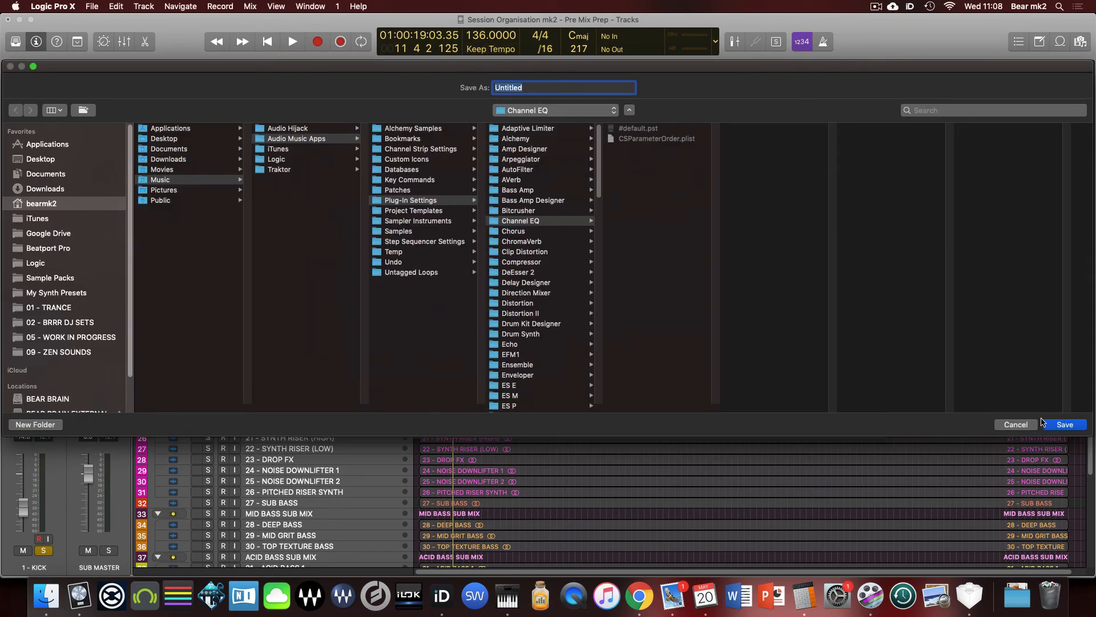
click(1022, 425)
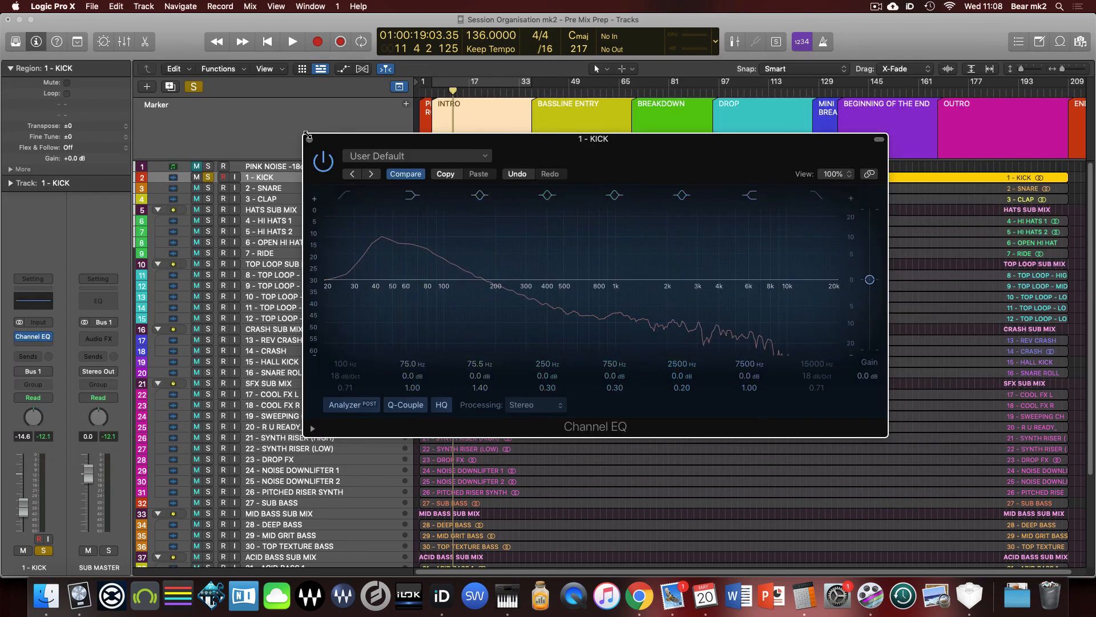
Step: Close the kick's Channel EQ, take the track out of solo, and open the Mixer window
click(309, 139)
key(ctrl+s)
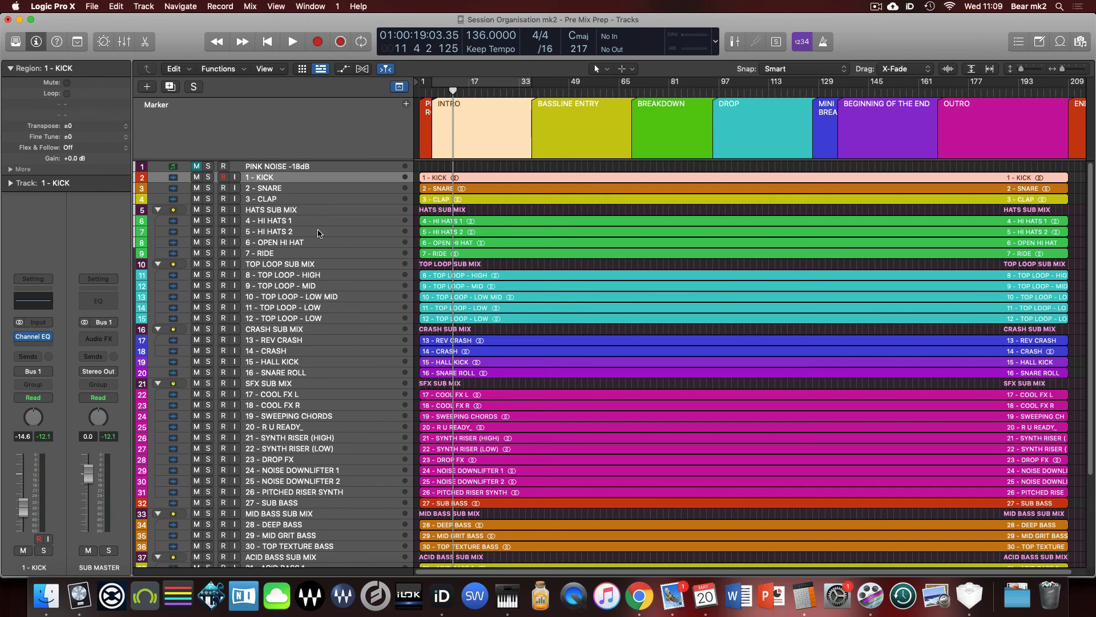
key(super+2)
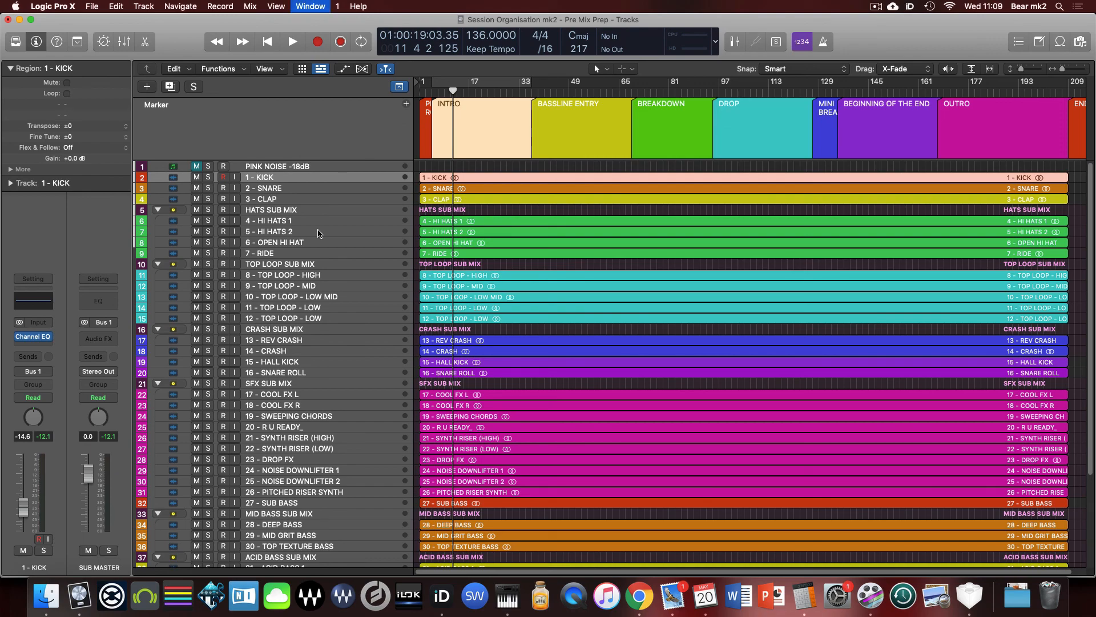